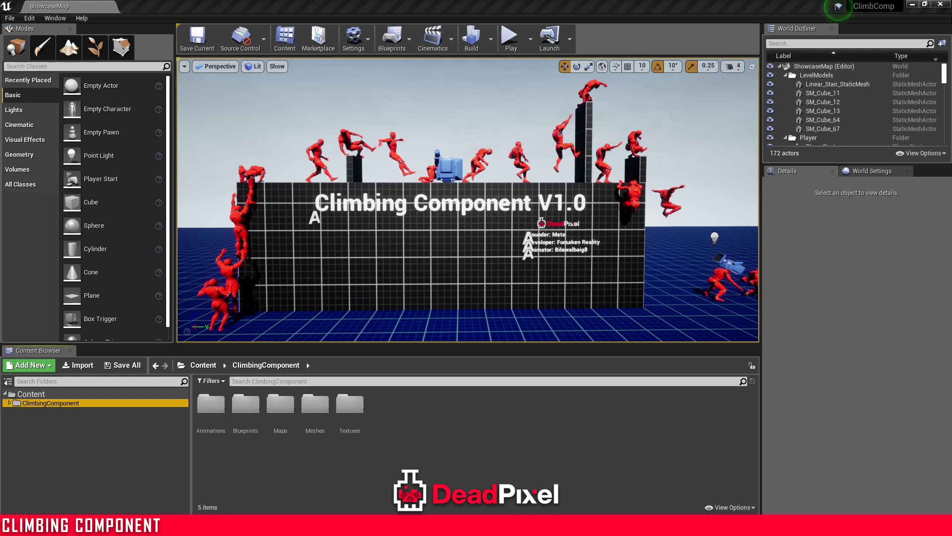
Migrate the ClimbingComponent folder and its dependencies into the BlankIntegration/Content folder
{"action": "left_click", "coordinate": [509, 456]}
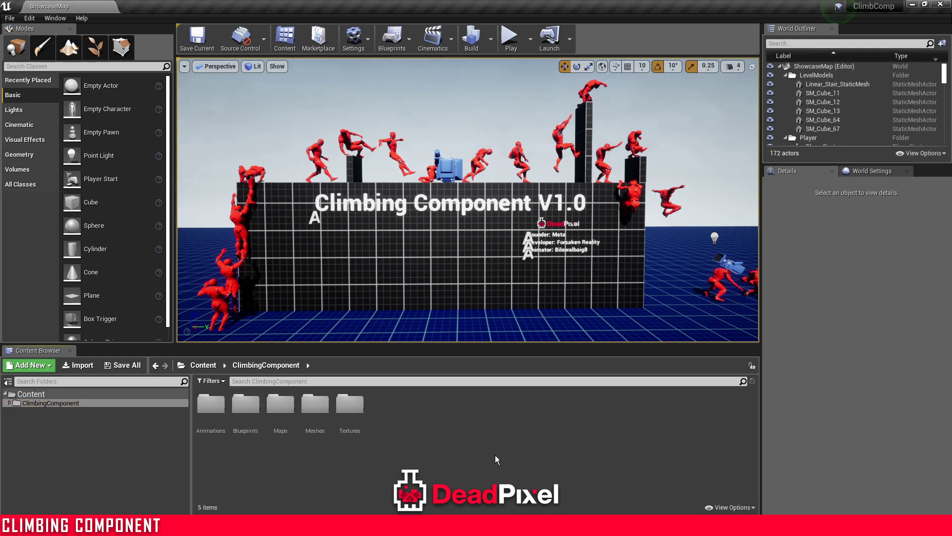
{"action": "mouse_move", "coordinate": [864, 7]}
{"action": "right_click", "coordinate": [58, 402]}
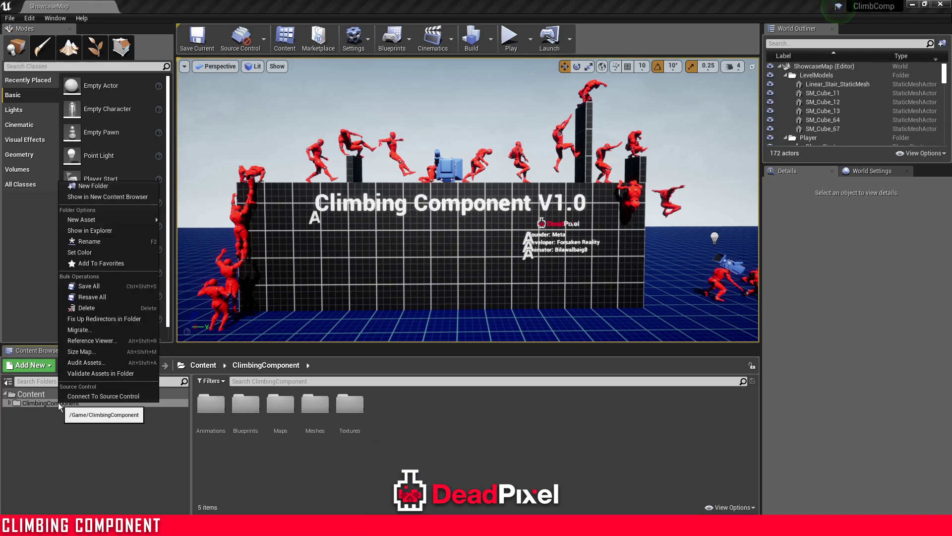
{"action": "left_click", "coordinate": [88, 331]}
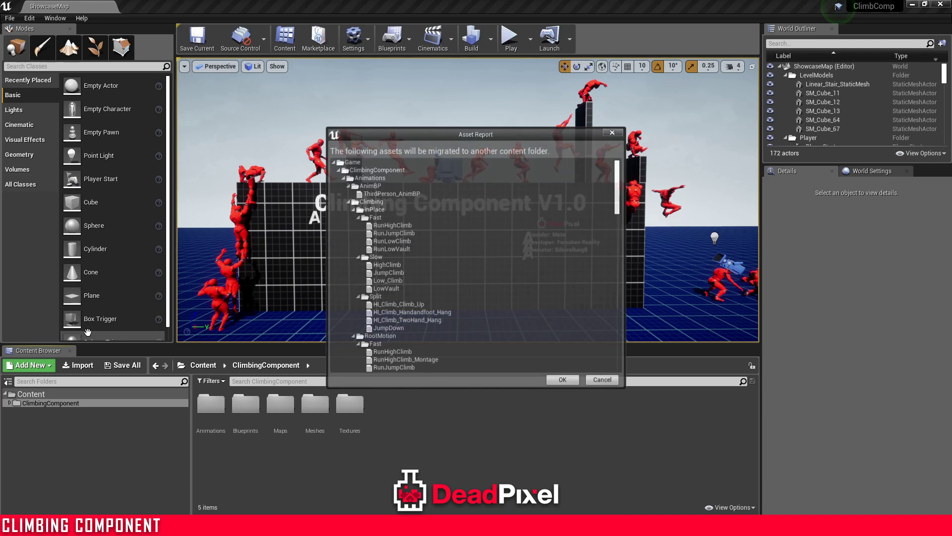
{"action": "left_click", "coordinate": [563, 380]}
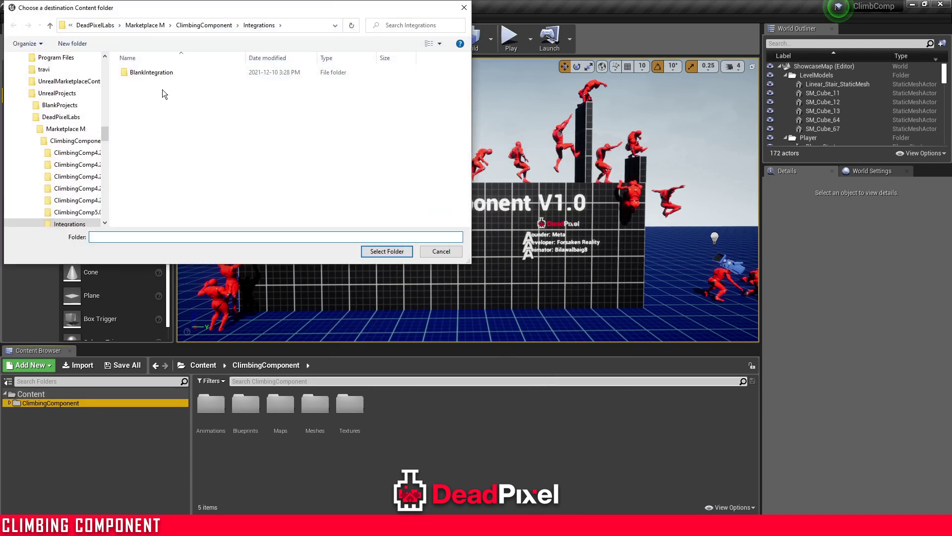
{"action": "double_click", "coordinate": [144, 74]}
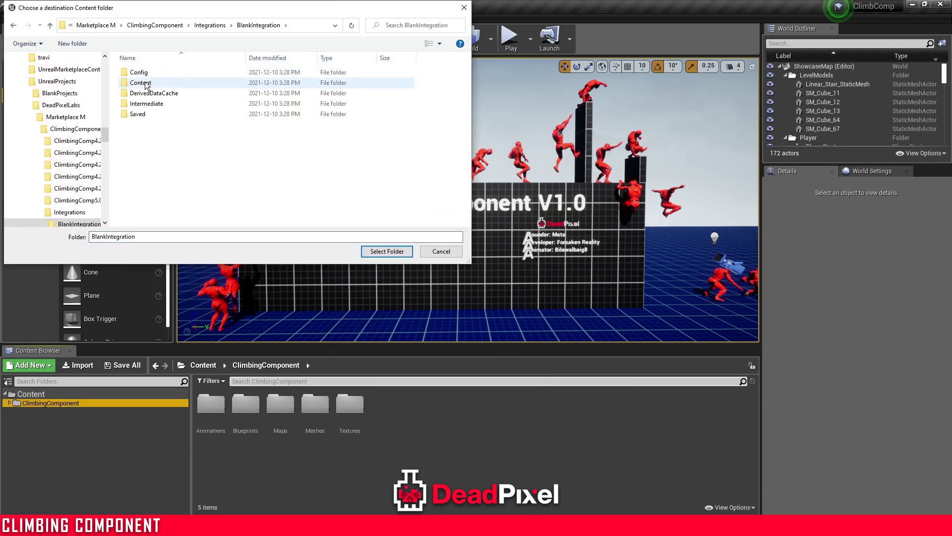
{"action": "double_click", "coordinate": [145, 85]}
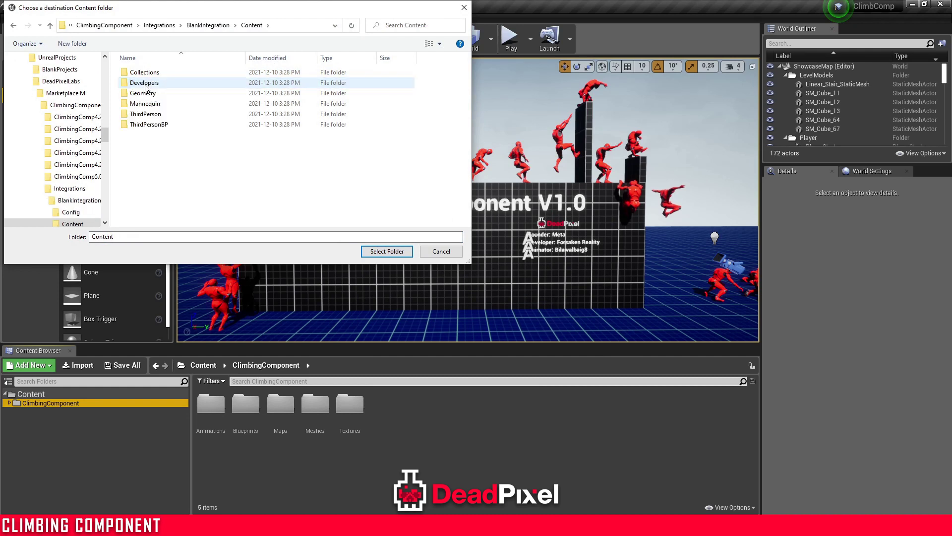
{"action": "left_click", "coordinate": [372, 252]}
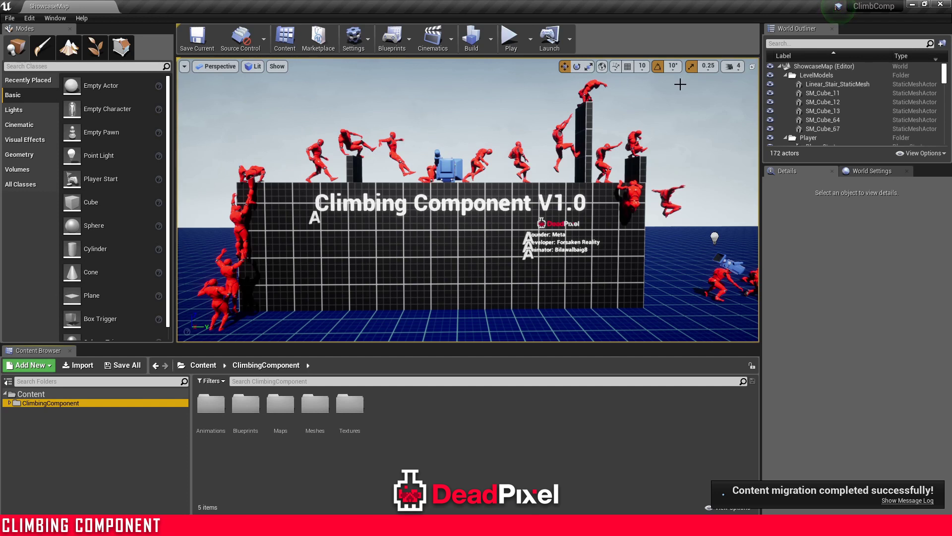
Close the ShowcaseMap editor and File Explorer, then open the migrated ClimbingComponent folder in BlankIntegration
{"action": "left_click", "coordinate": [936, 6]}
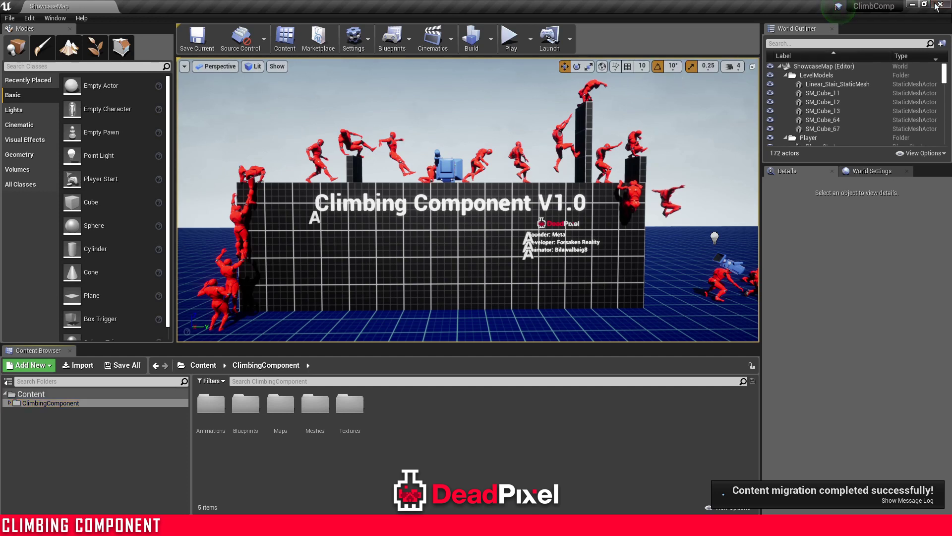
{"action": "left_click", "coordinate": [698, 117]}
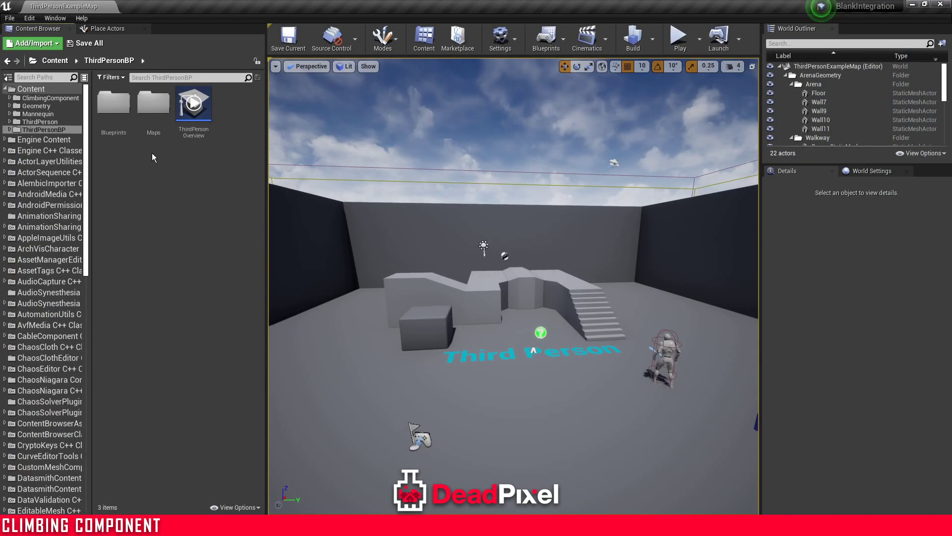
{"action": "left_click", "coordinate": [48, 99]}
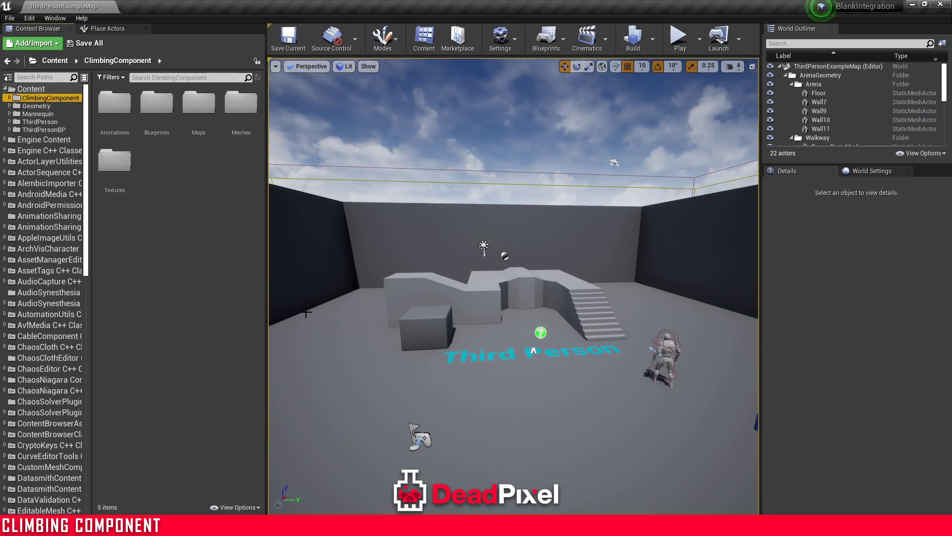
{"action": "left_click", "coordinate": [10, 17]}
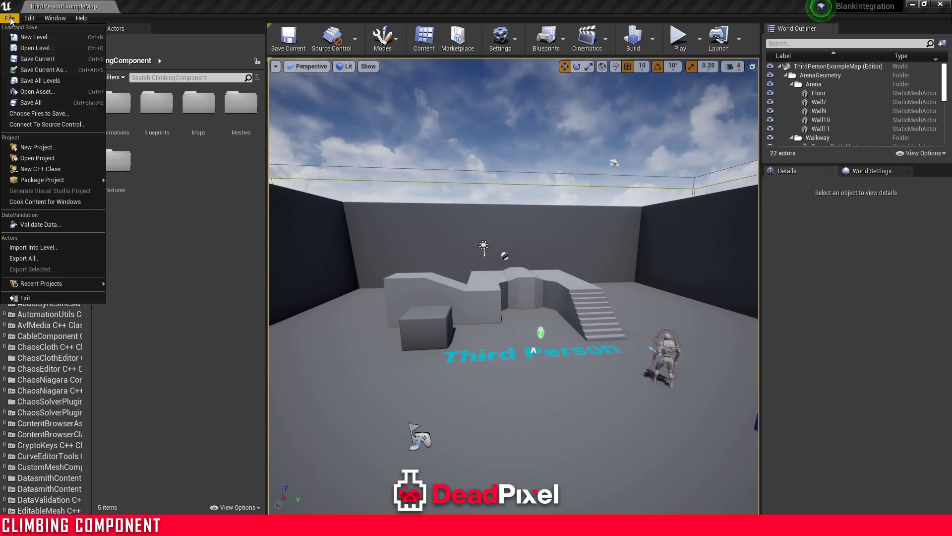
Add a Climb action mapping bound to Space Bar in the project's Input settings
{"action": "mouse_move", "coordinate": [29, 18]}
{"action": "left_click", "coordinate": [65, 161]}
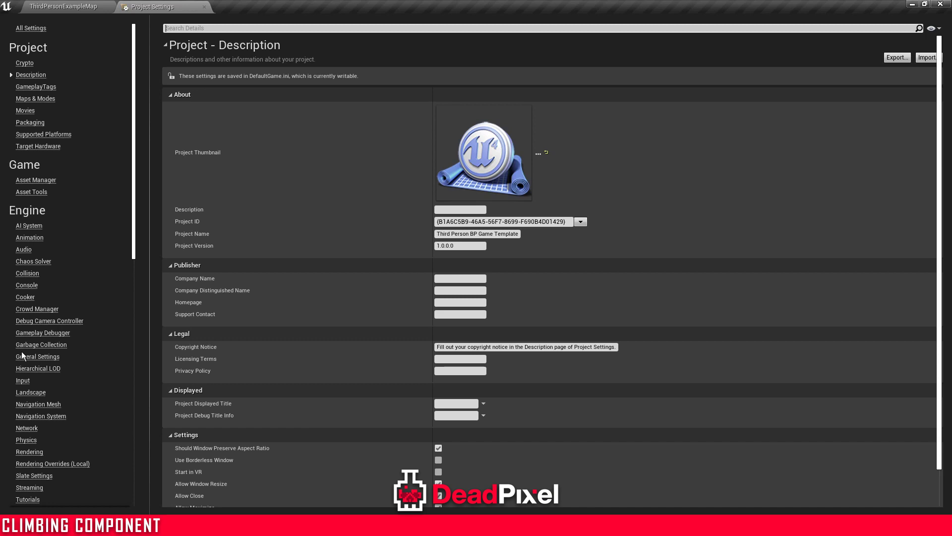
{"action": "left_click", "coordinate": [22, 380]}
{"action": "left_click", "coordinate": [171, 125]}
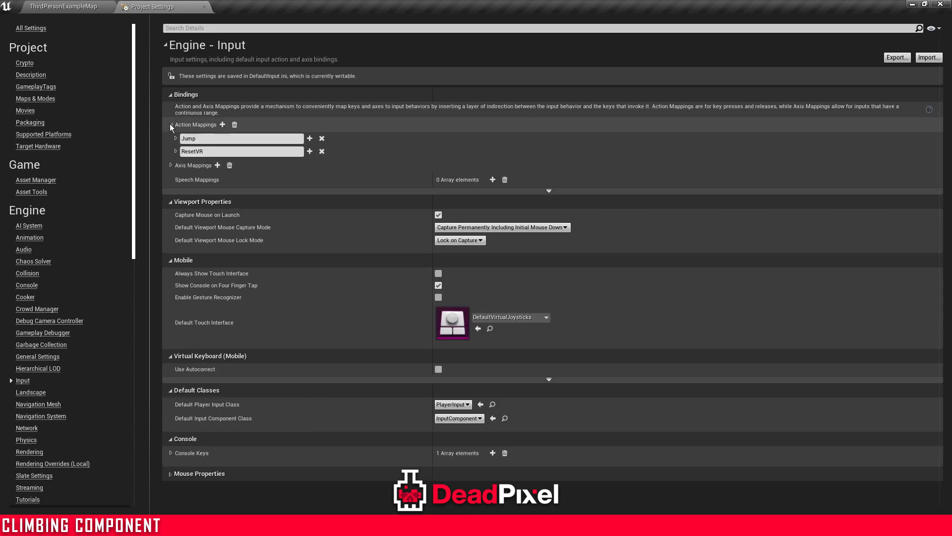
{"action": "left_click", "coordinate": [222, 125]}
{"action": "left_click_drag", "start_coordinate": [245, 167], "coordinate": [173, 163]}
{"action": "type", "text": "Climb"}
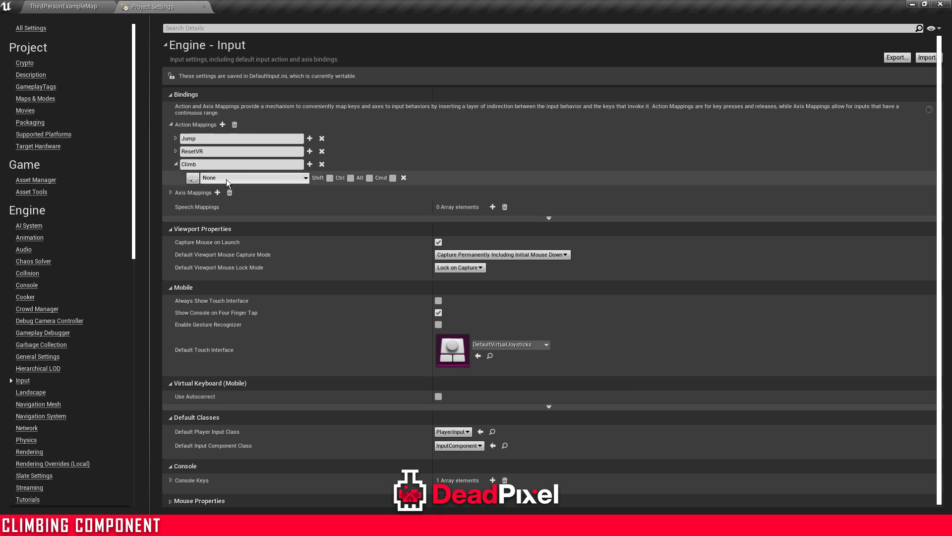
{"action": "left_click", "coordinate": [227, 180]}
{"action": "type", "text": "space"}
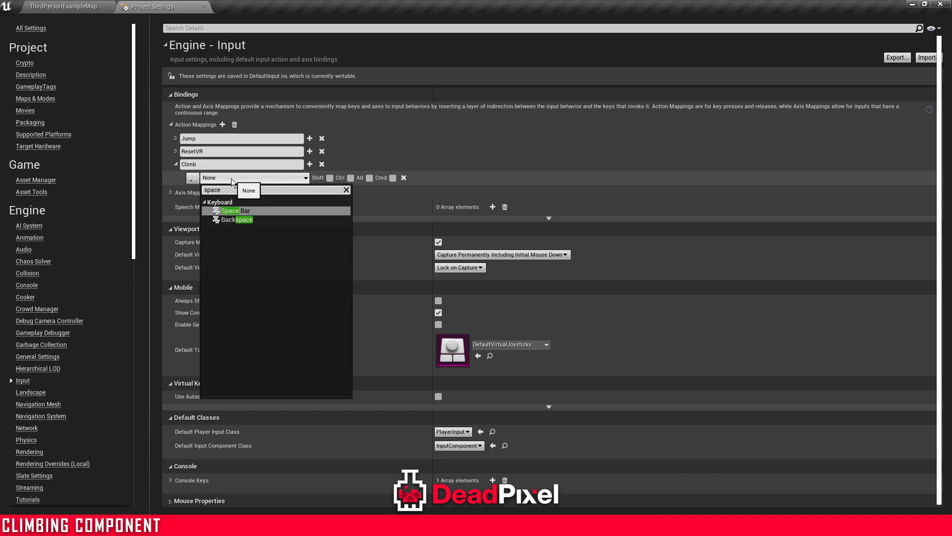
{"action": "left_click", "coordinate": [236, 213]}
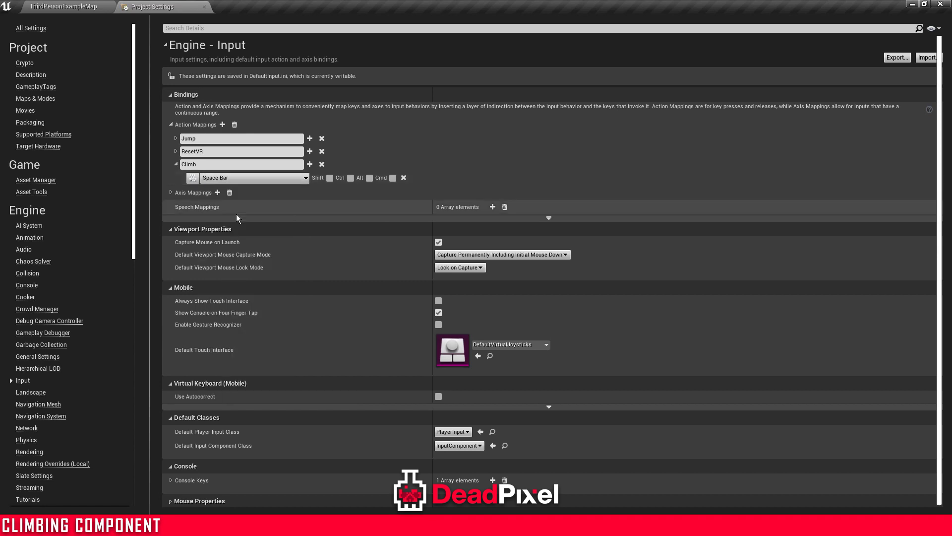
{"action": "left_click", "coordinate": [83, 5]}
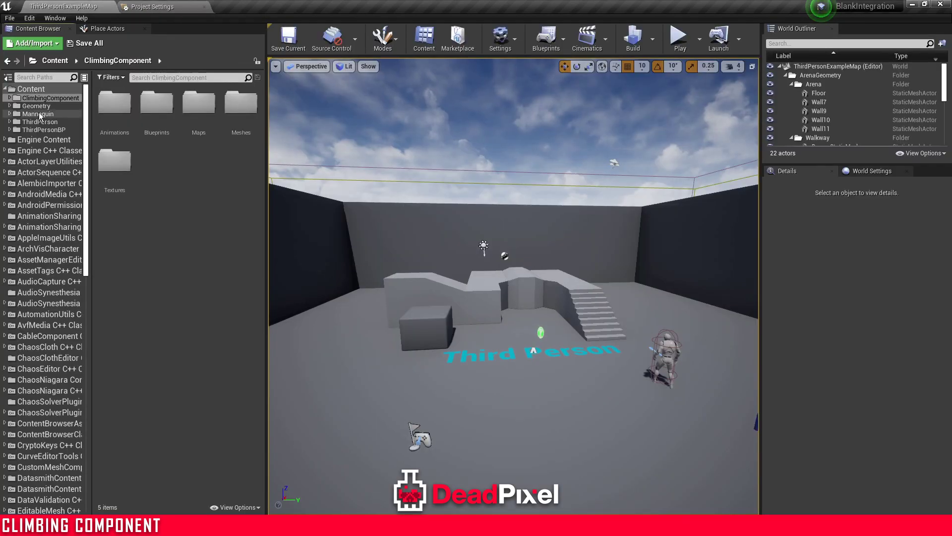
Open UE4_Mannequin_Skeleton from ClimbingComponent/Meshes/Character/Mesh and dock its editor
{"action": "double_click", "coordinate": [237, 115]}
{"action": "double_click", "coordinate": [113, 104]}
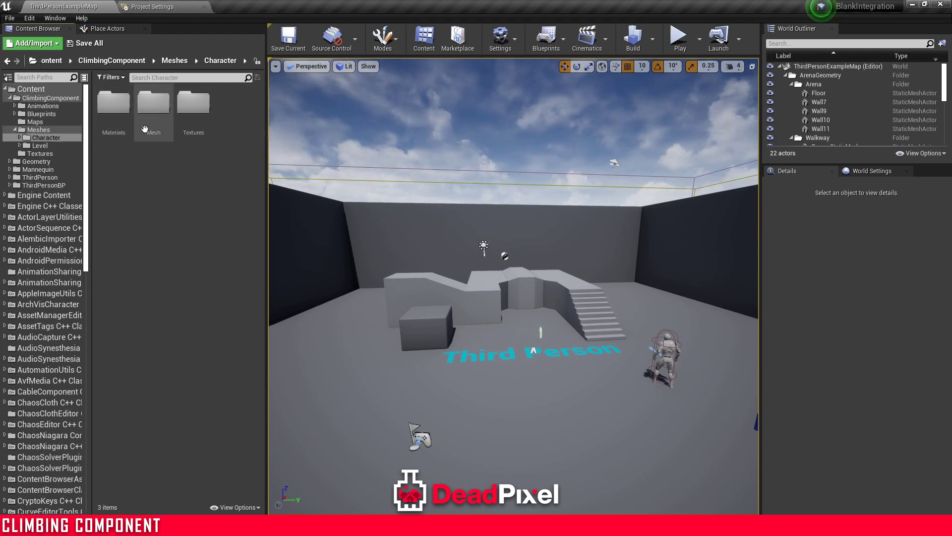
{"action": "double_click", "coordinate": [155, 112]}
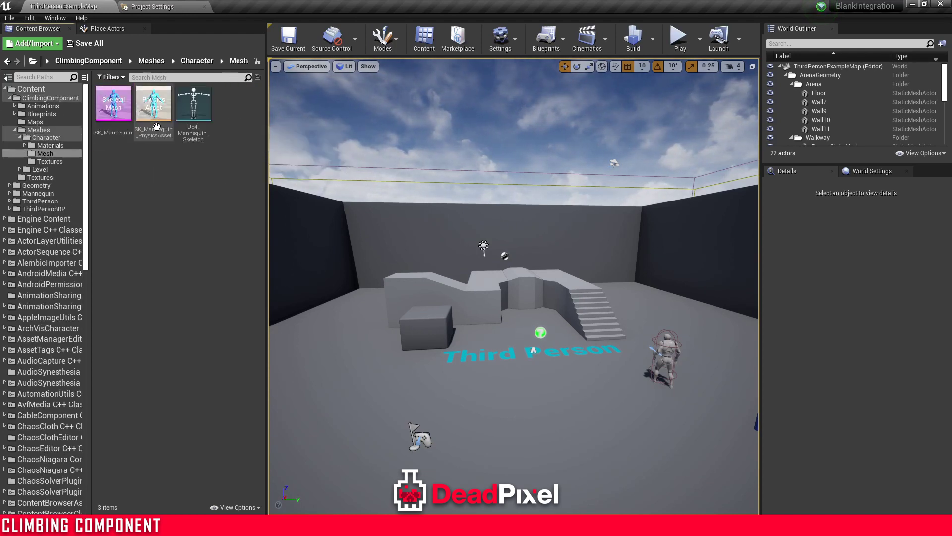
{"action": "double_click", "coordinate": [199, 125]}
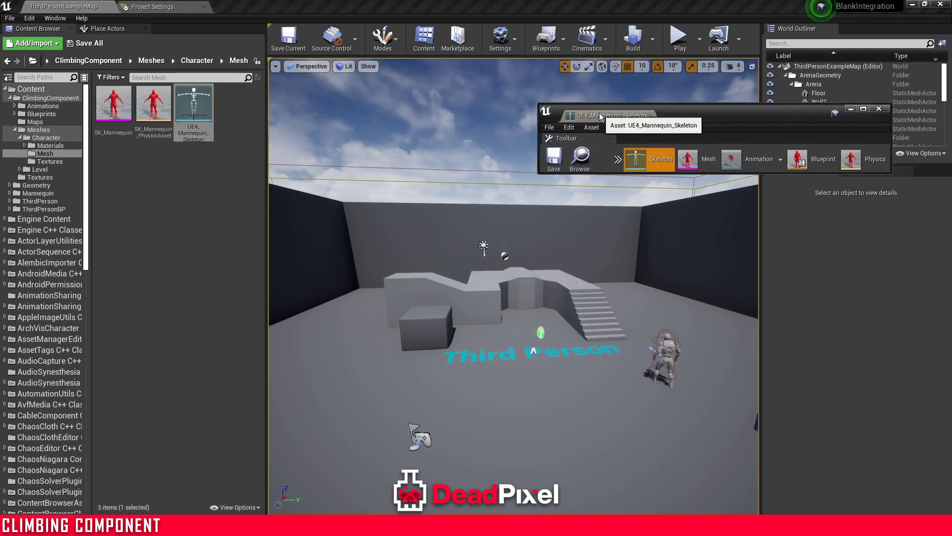
{"action": "left_click_drag", "start_coordinate": [616, 115], "coordinate": [301, 5]}
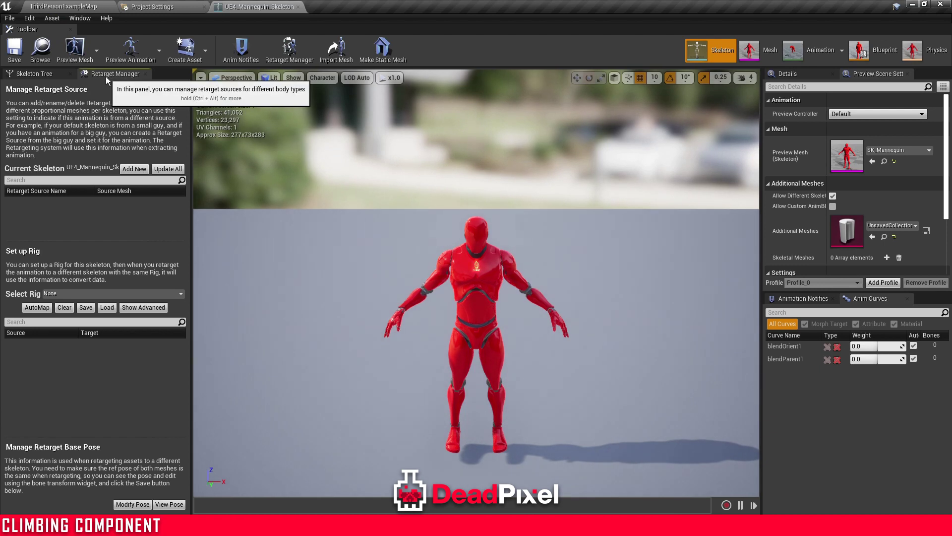
Assign the Humanoid rig to the skeleton in the Retarget Manager
{"action": "left_click", "coordinate": [79, 18]}
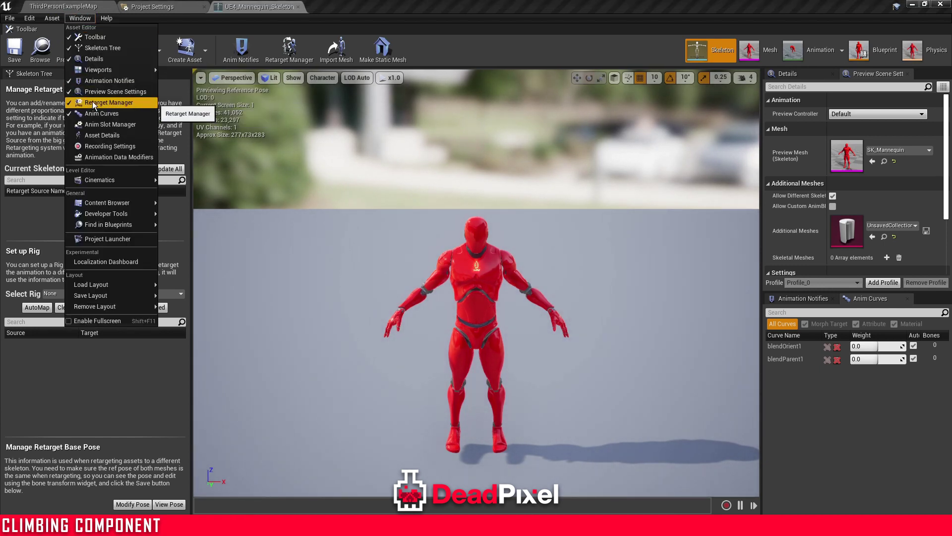
{"action": "left_click", "coordinate": [78, 19]}
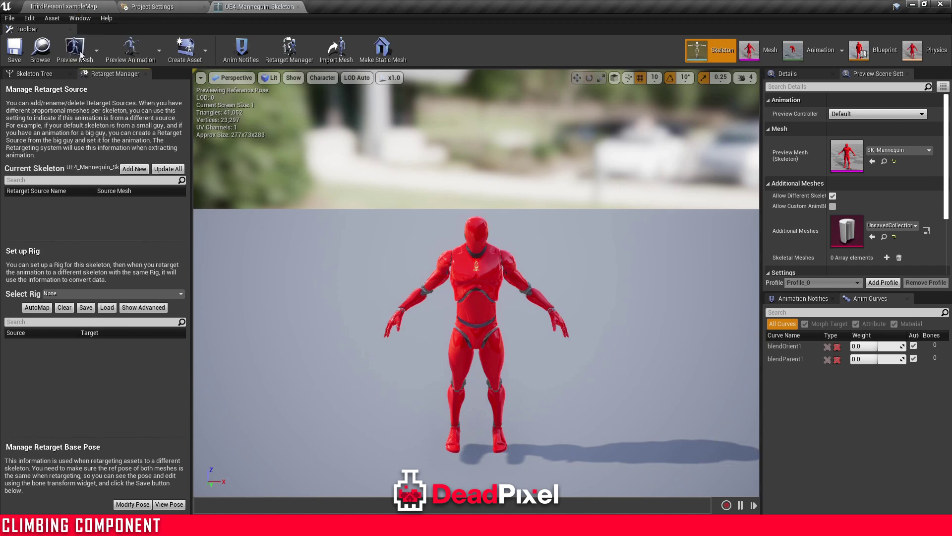
{"action": "left_click", "coordinate": [79, 293]}
{"action": "left_click", "coordinate": [73, 312]}
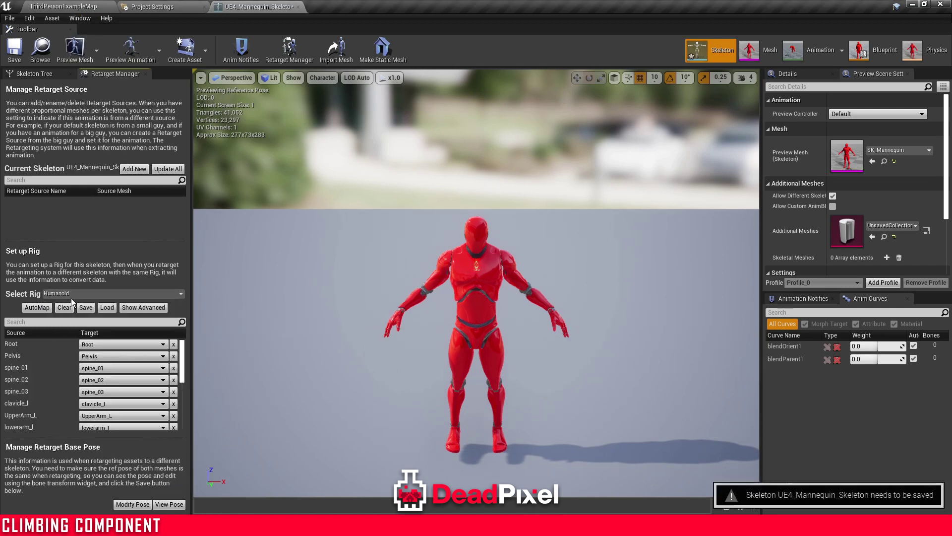
{"action": "left_click", "coordinate": [39, 5]}
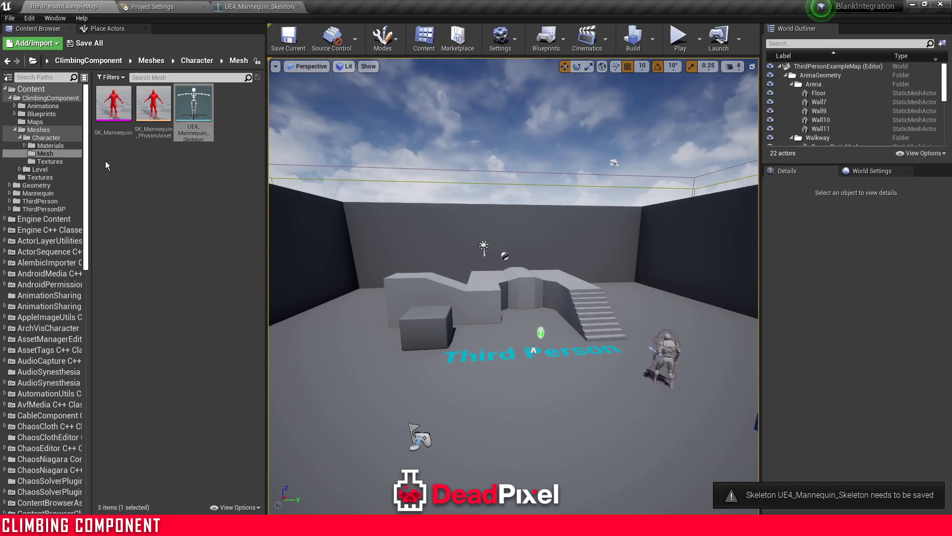
Open the UE4_Mannequin_Skeleton in Mannequin/Character/Mesh
{"action": "left_click", "coordinate": [35, 193]}
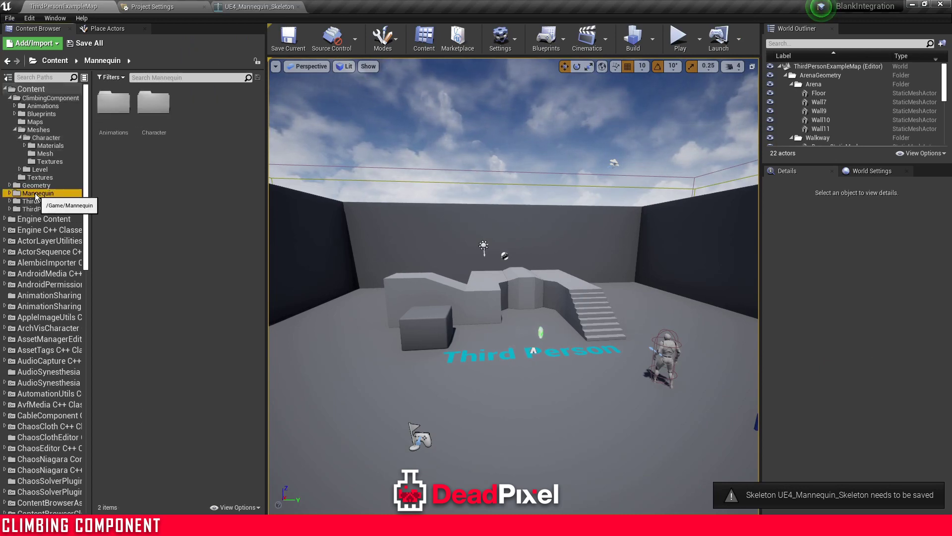
{"action": "double_click", "coordinate": [155, 124]}
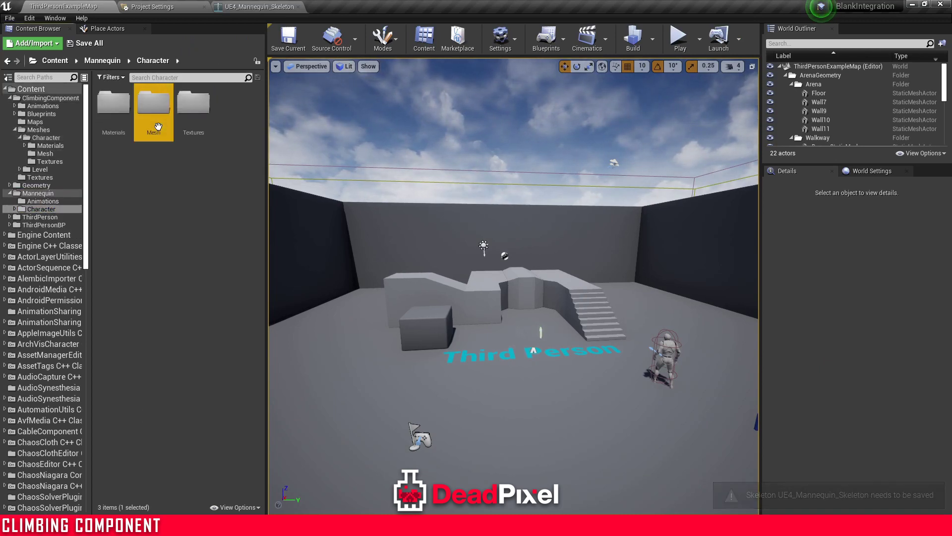
{"action": "double_click", "coordinate": [158, 127]}
{"action": "double_click", "coordinate": [121, 172]}
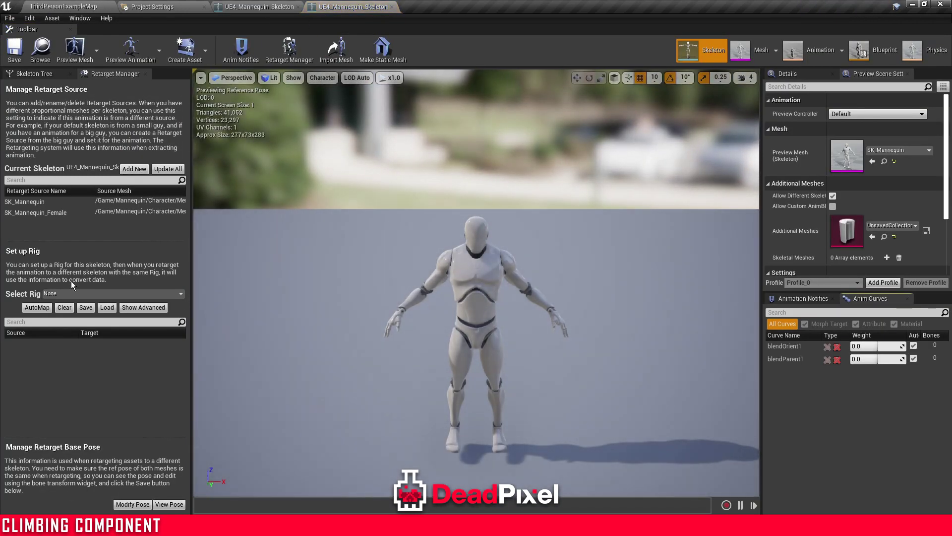
Set the Mannequin skeleton's rig to Humanoid, save it, and locate it in the Content Browser
{"action": "left_click", "coordinate": [68, 292]}
{"action": "left_click", "coordinate": [72, 312]}
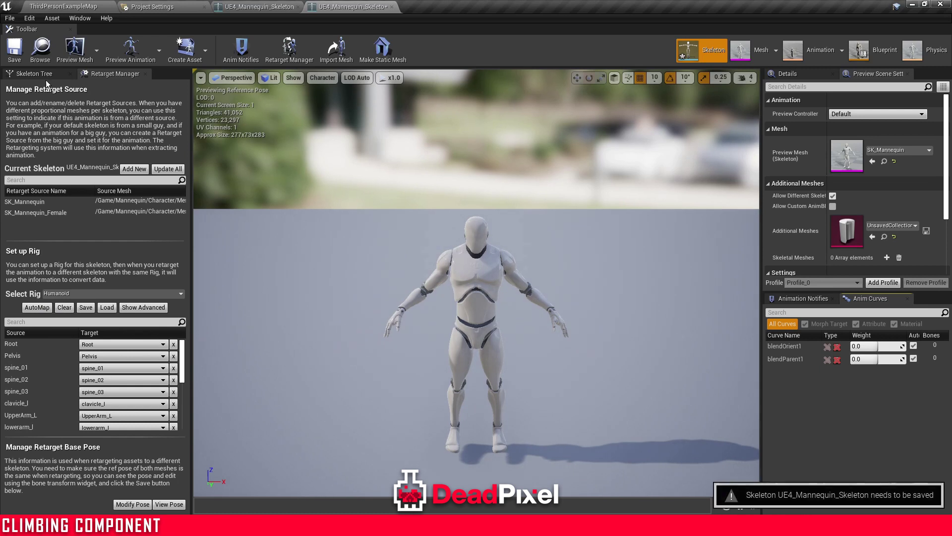
{"action": "left_click", "coordinate": [15, 48]}
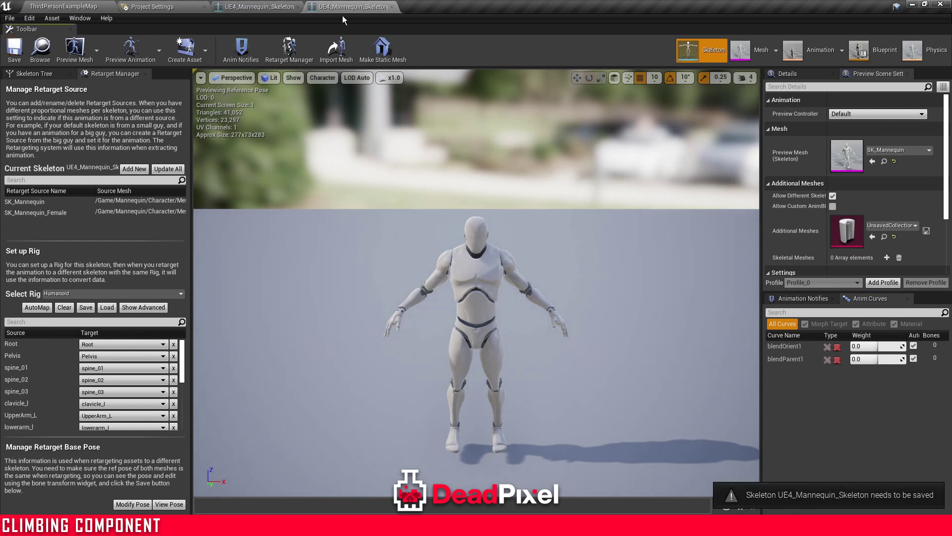
{"action": "left_click", "coordinate": [393, 8]}
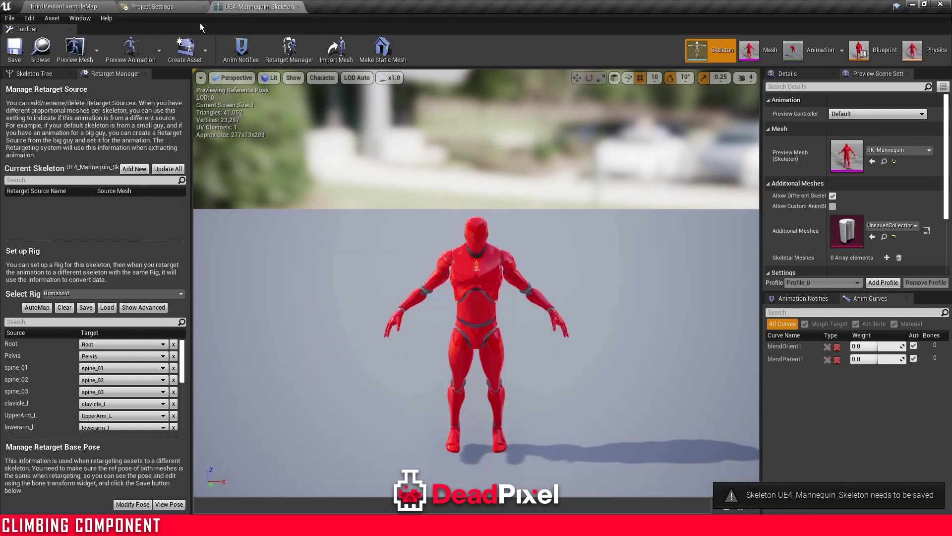
{"action": "left_click", "coordinate": [35, 56]}
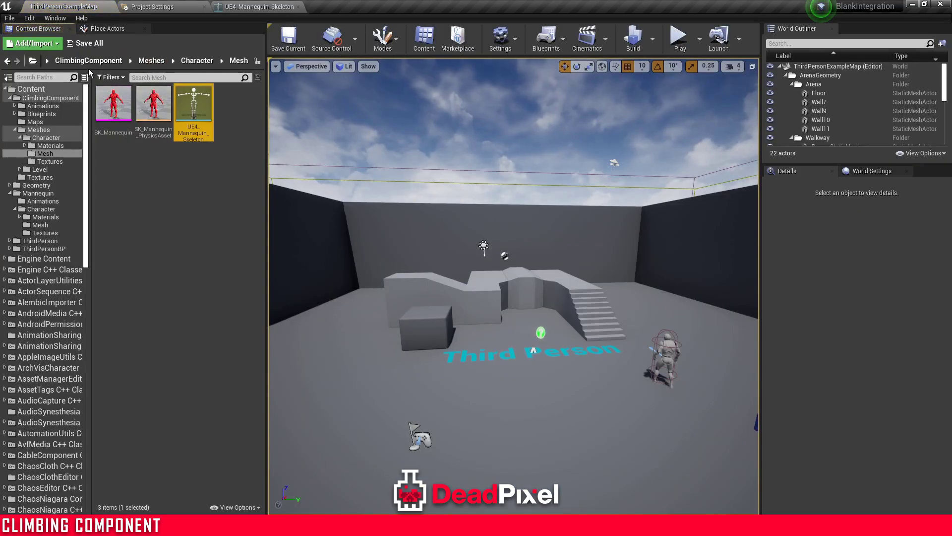
Retarget the ClimbingComponent skeleton's animation assets onto the Mannequin's UE4_Mannequin_Skeleton
{"action": "right_click", "coordinate": [194, 121]}
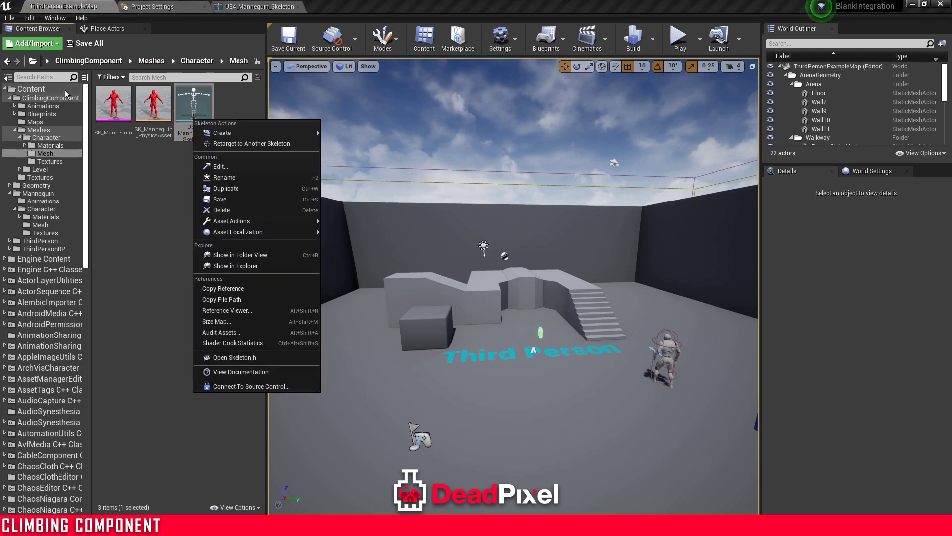
{"action": "left_click", "coordinate": [75, 56]}
{"action": "right_click", "coordinate": [201, 119]}
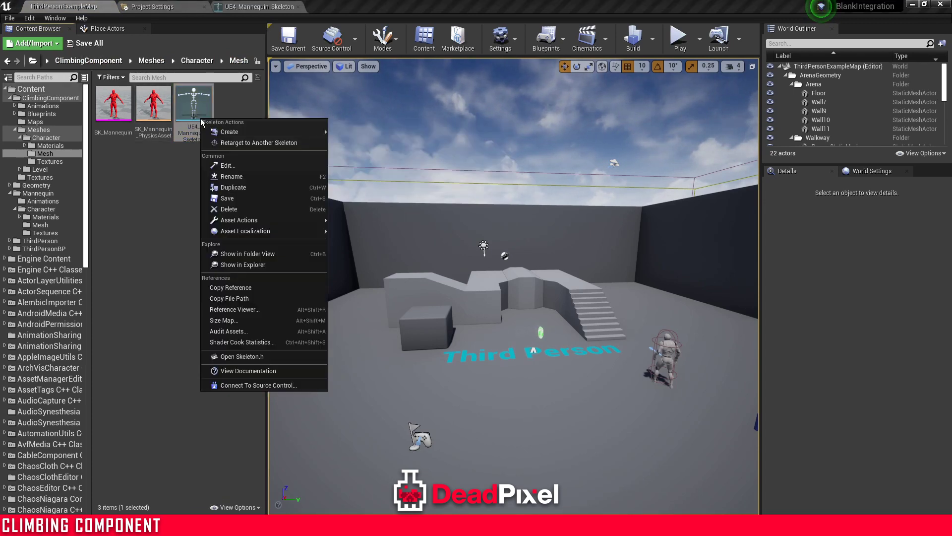
{"action": "left_click", "coordinate": [249, 142]}
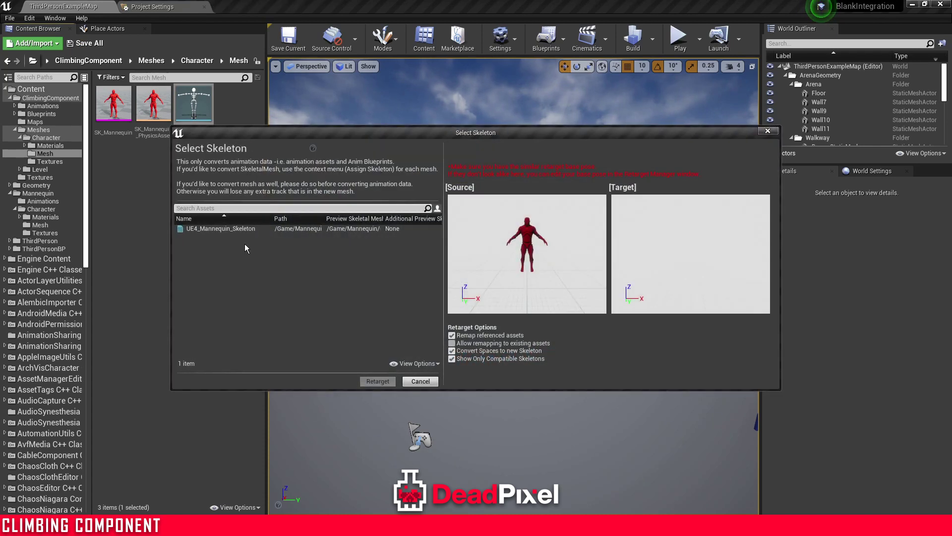
{"action": "left_click", "coordinate": [241, 227]}
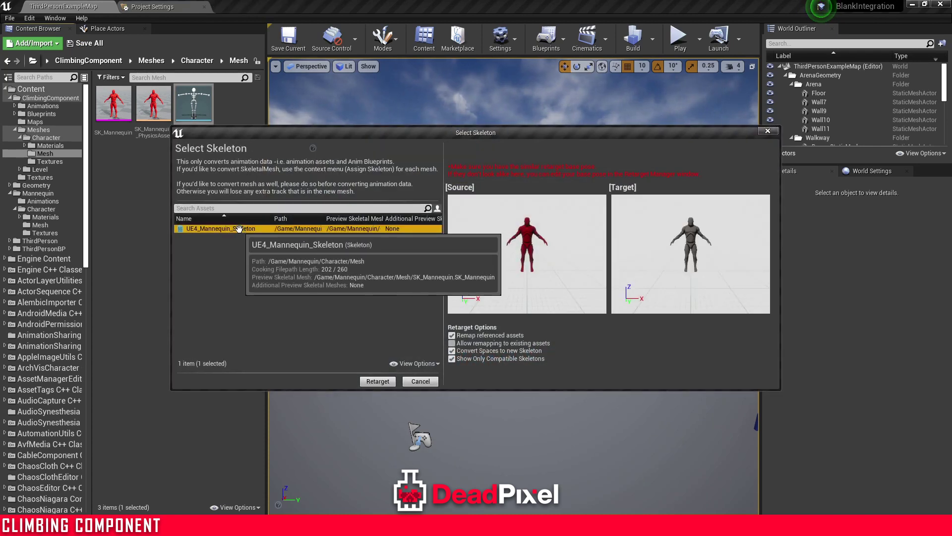
{"action": "left_click", "coordinate": [375, 382]}
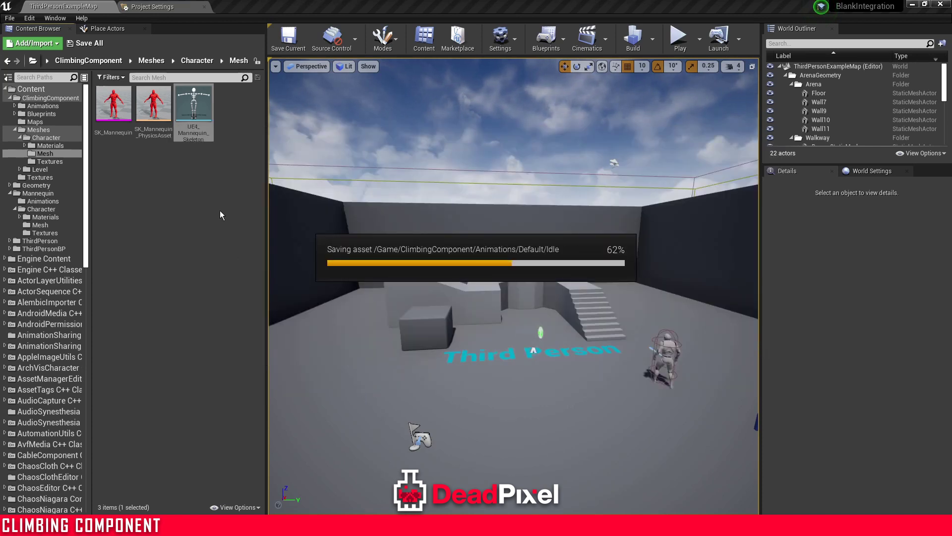
Fix up redirectors in the Content folder and save the selected assets
{"action": "right_click", "coordinate": [32, 92]}
{"action": "left_click", "coordinate": [74, 229]}
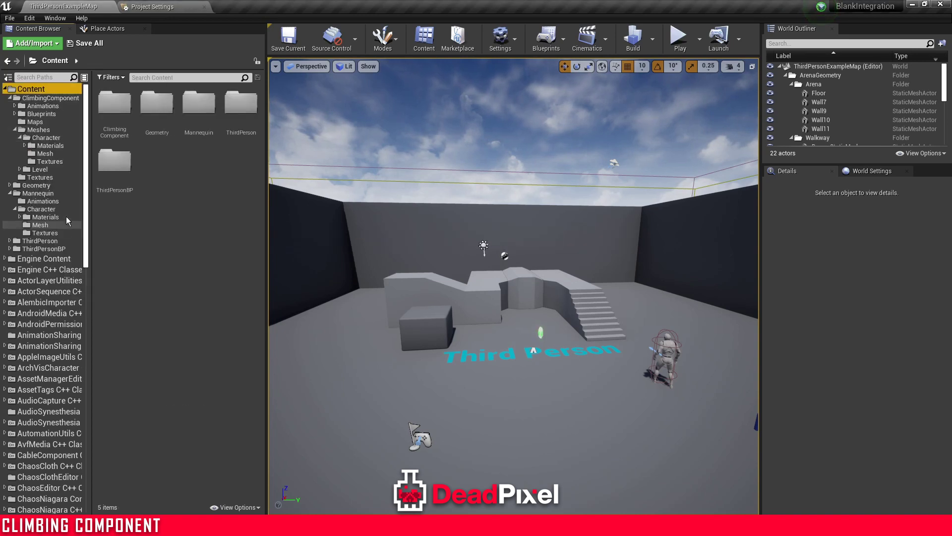
{"action": "left_click", "coordinate": [86, 42]}
{"action": "left_click", "coordinate": [558, 353]}
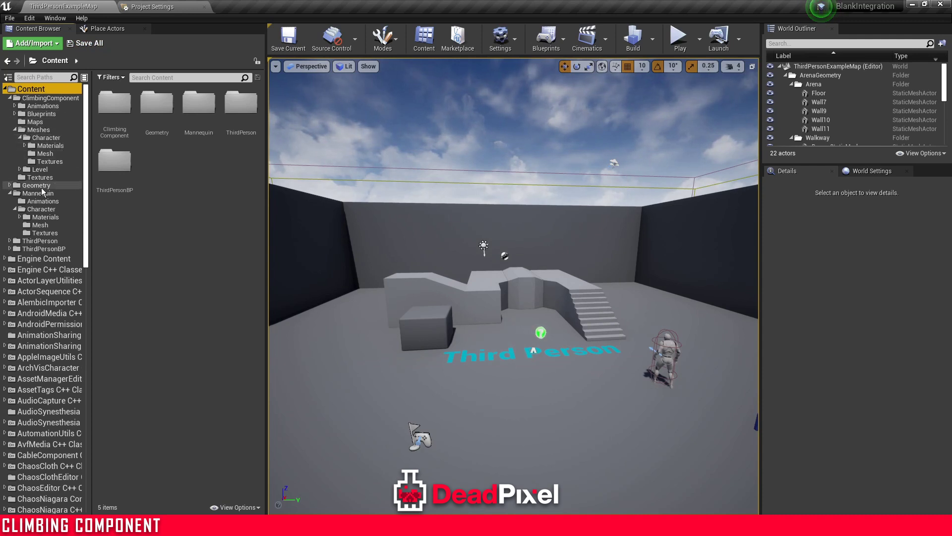
Open the ThirdPersonCharacter Blueprint from ThirdPersonBP/Blueprints and dock it
{"action": "left_click", "coordinate": [36, 241]}
{"action": "left_click", "coordinate": [37, 249]}
{"action": "double_click", "coordinate": [115, 124]}
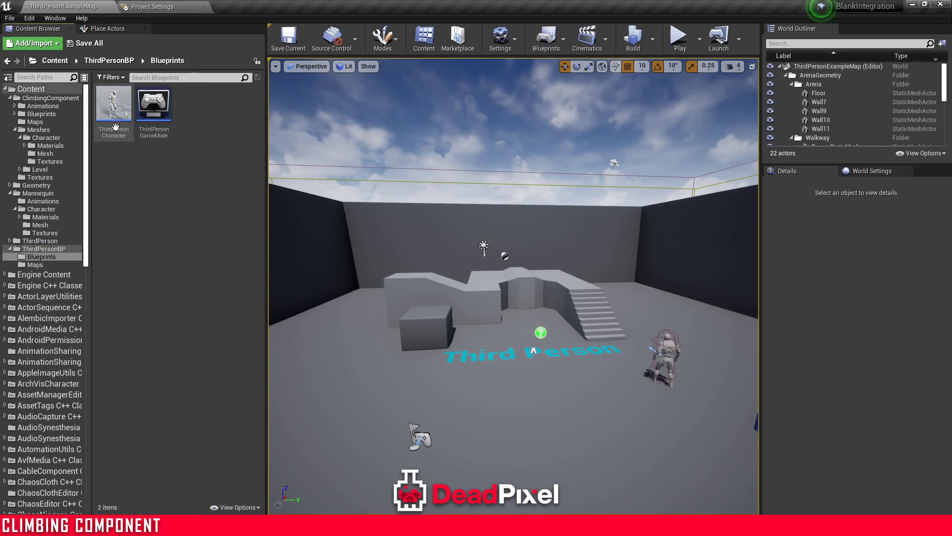
{"action": "double_click", "coordinate": [114, 128]}
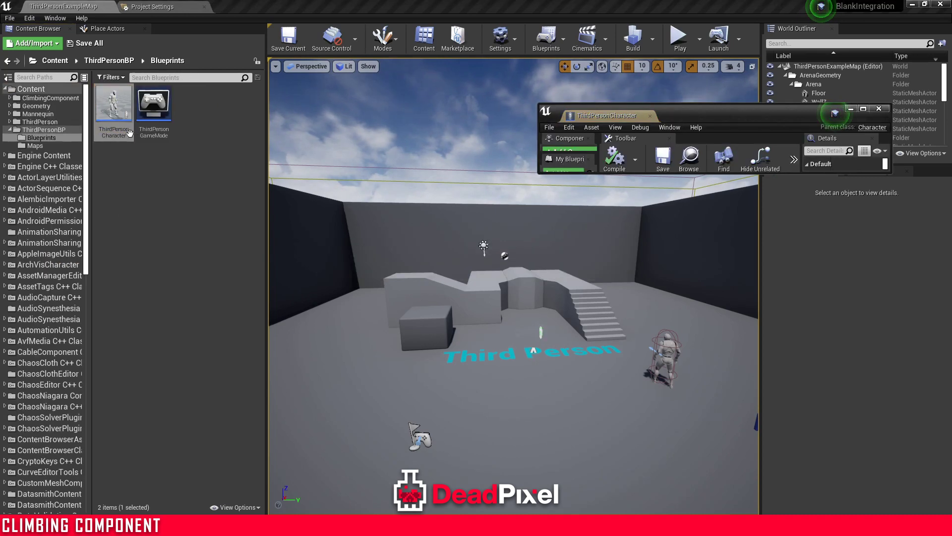
{"action": "left_click_drag", "start_coordinate": [599, 118], "coordinate": [315, 7]}
Open BP_MasterCharacter from ClimbingComponent/Blueprints/CharacterBP
{"action": "left_click", "coordinate": [50, 7]}
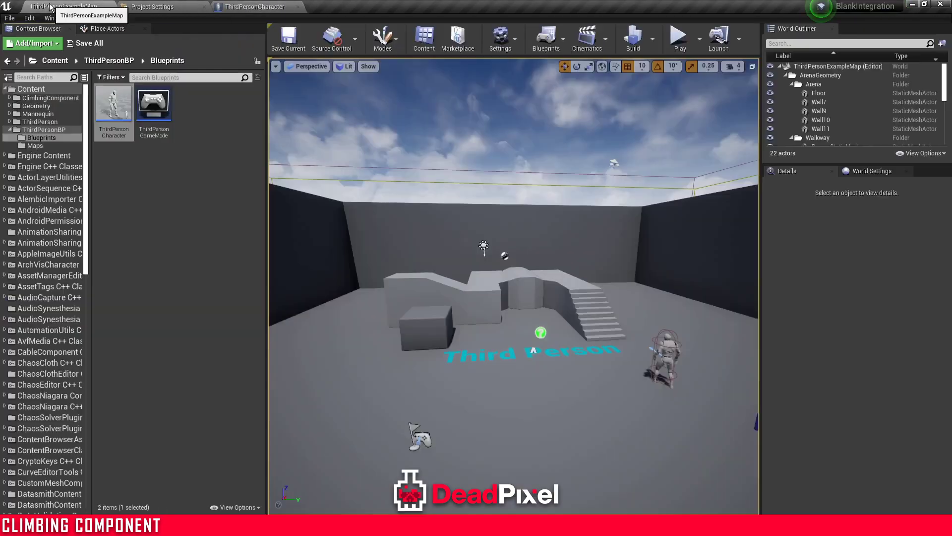
{"action": "left_click", "coordinate": [43, 99]}
{"action": "left_click", "coordinate": [159, 123]}
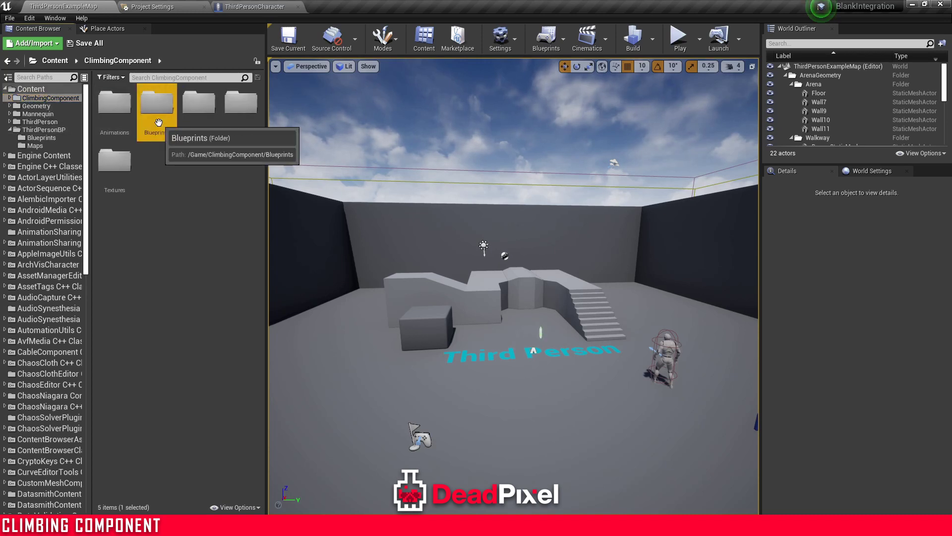
{"action": "double_click", "coordinate": [159, 122]}
{"action": "double_click", "coordinate": [114, 110]}
{"action": "double_click", "coordinate": [119, 117]}
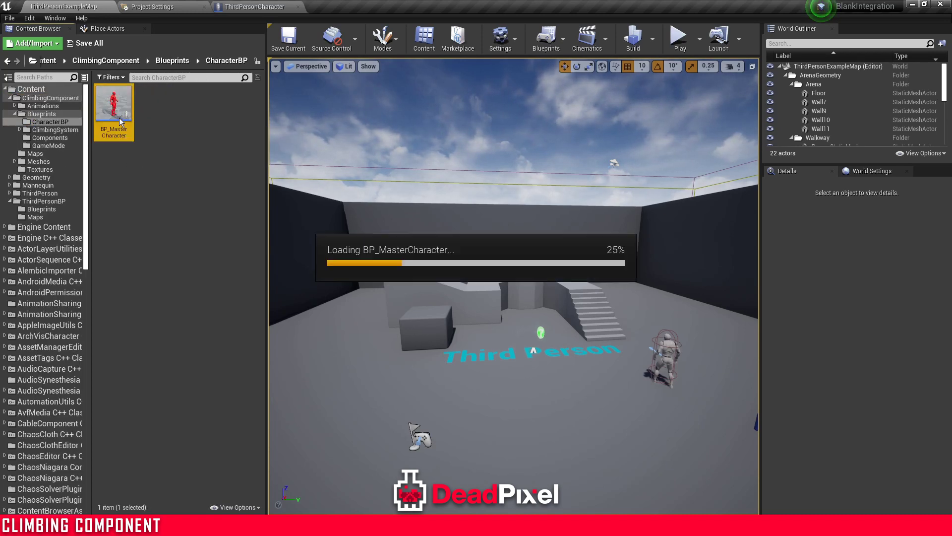
Add a BP Climbing Component to ThirdPersonCharacter and rename it Climbing_Component
{"action": "left_click", "coordinate": [244, 7]}
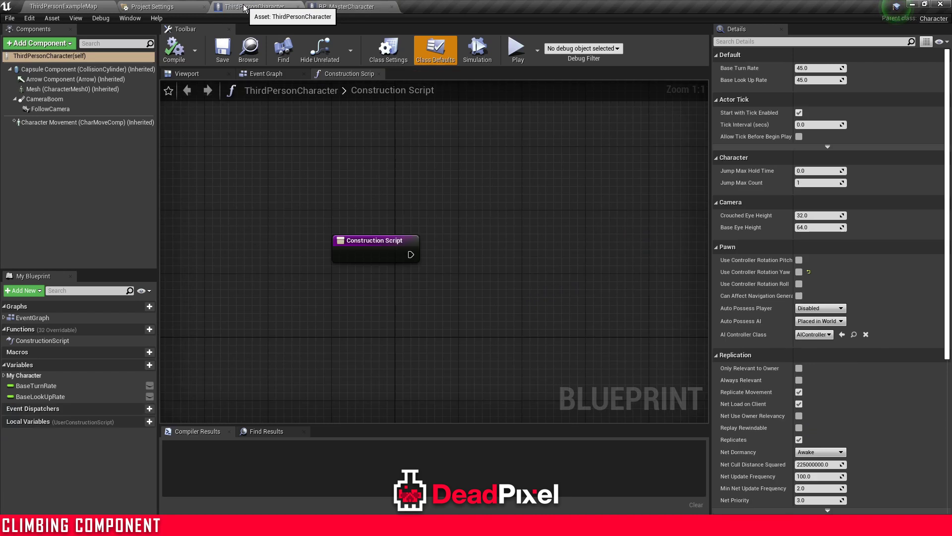
{"action": "left_click", "coordinate": [58, 44]}
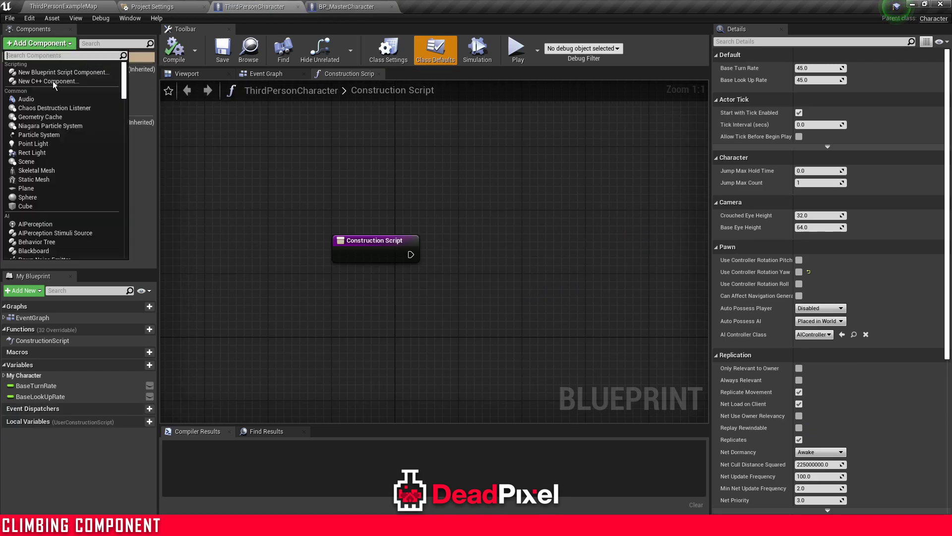
{"action": "type", "text": "climb"}
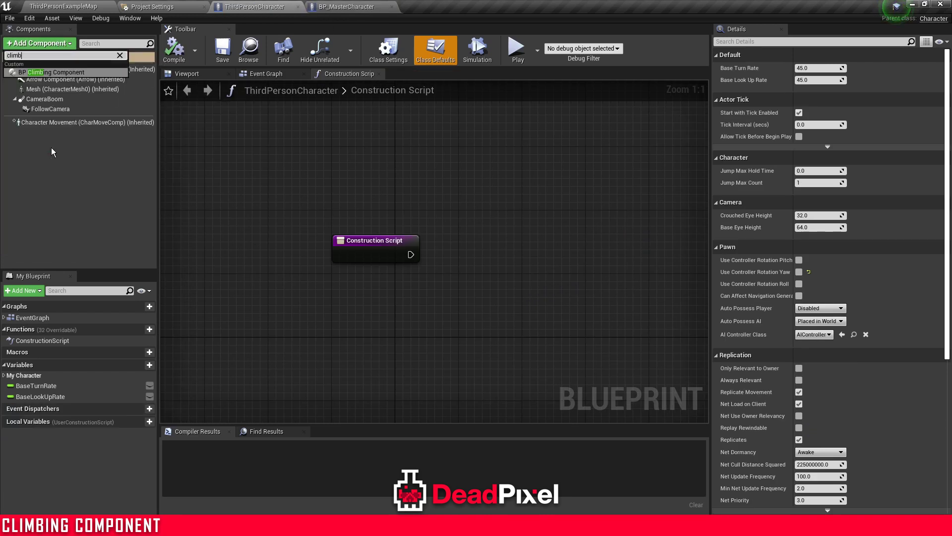
{"action": "left_click", "coordinate": [87, 73]}
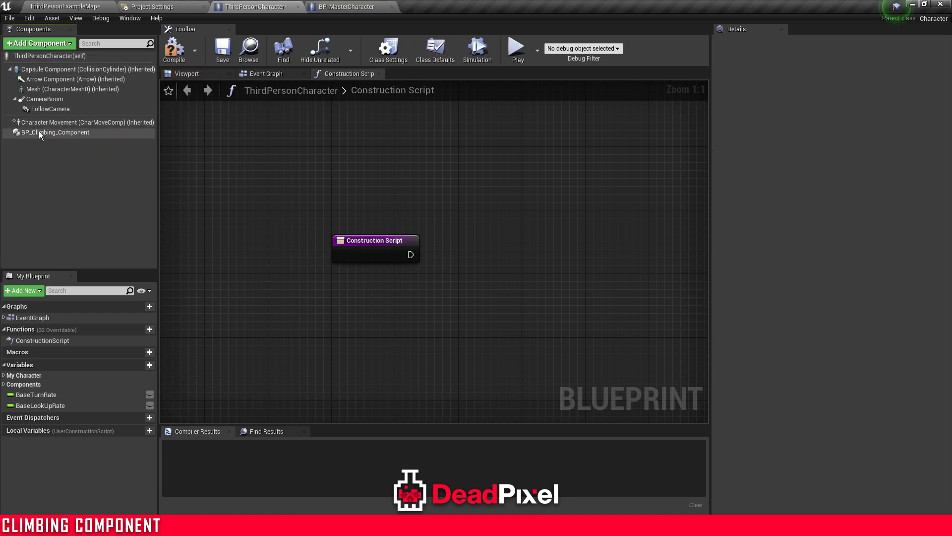
{"action": "left_click", "coordinate": [37, 132]}
{"action": "left_click", "coordinate": [29, 133]}
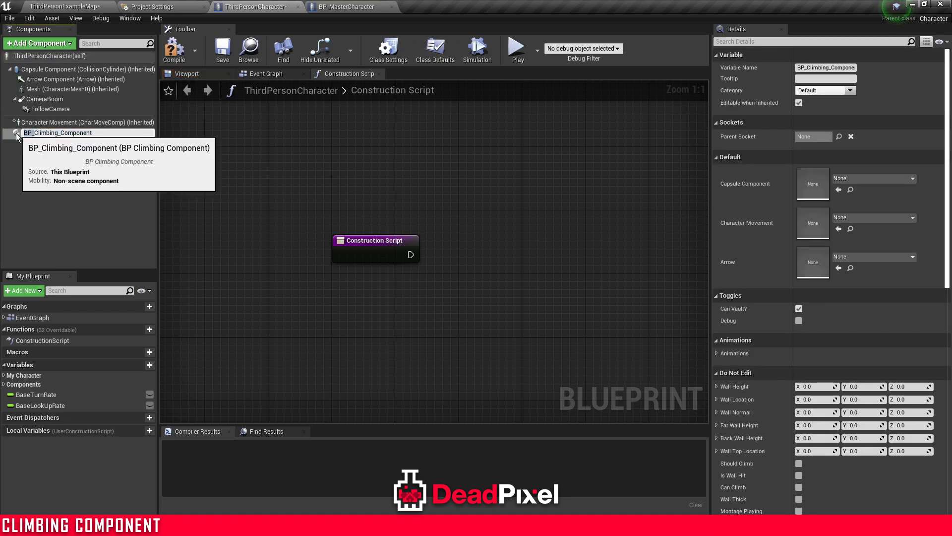
{"action": "key", "text": "BackSpace"}
{"action": "key", "text": "Return"}
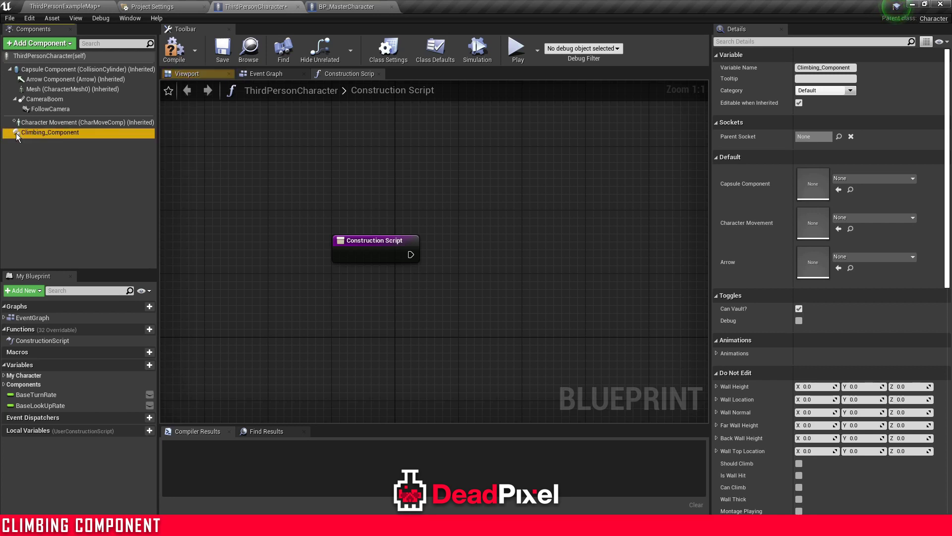
Compile and save the ThirdPersonCharacter Blueprint
{"action": "left_click", "coordinate": [180, 59]}
{"action": "left_click", "coordinate": [223, 49]}
{"action": "right_click_drag", "start_coordinate": [352, 172], "coordinate": [290, 174]}
Inspect ThirdPersonCharacter's Event Graph and compare it with BP_MasterCharacter
{"action": "scroll", "coordinate": [255, 184], "scroll_direction": "down", "scroll_amount": 1}
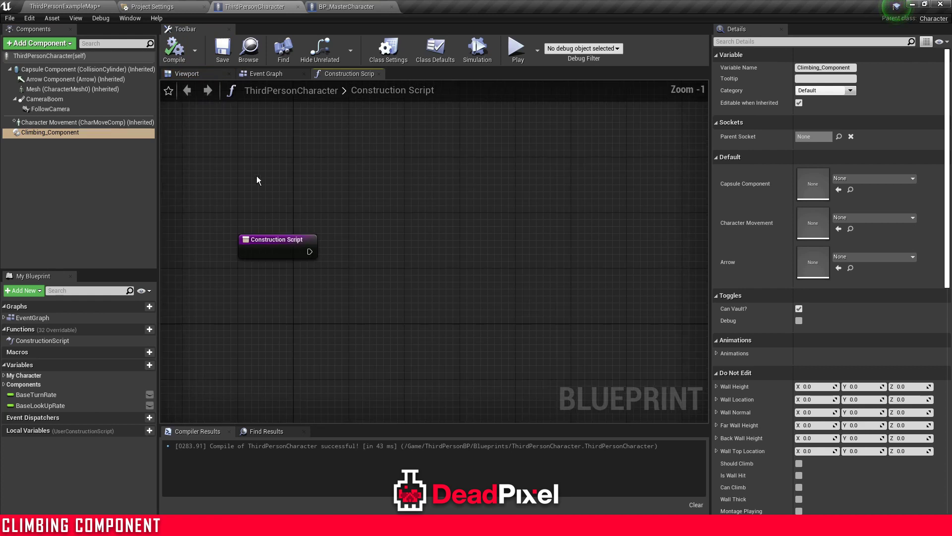
{"action": "left_click", "coordinate": [266, 73]}
{"action": "scroll", "coordinate": [436, 195], "scroll_direction": "down", "scroll_amount": 3}
{"action": "scroll", "coordinate": [436, 195], "scroll_direction": "down", "scroll_amount": 2}
{"action": "right_click_drag", "start_coordinate": [436, 195], "coordinate": [278, 225]}
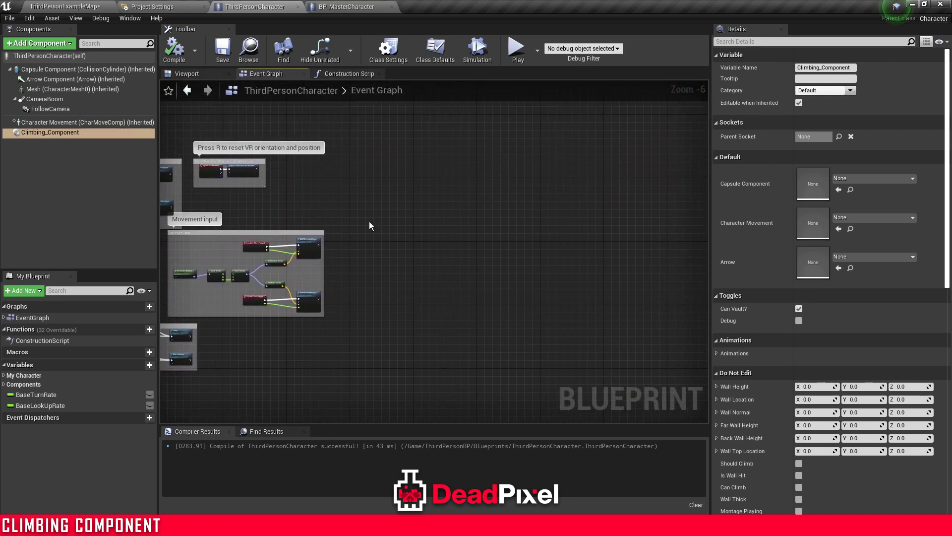
{"action": "right_click_drag", "start_coordinate": [369, 221], "coordinate": [304, 208]}
{"action": "left_click", "coordinate": [353, 7]}
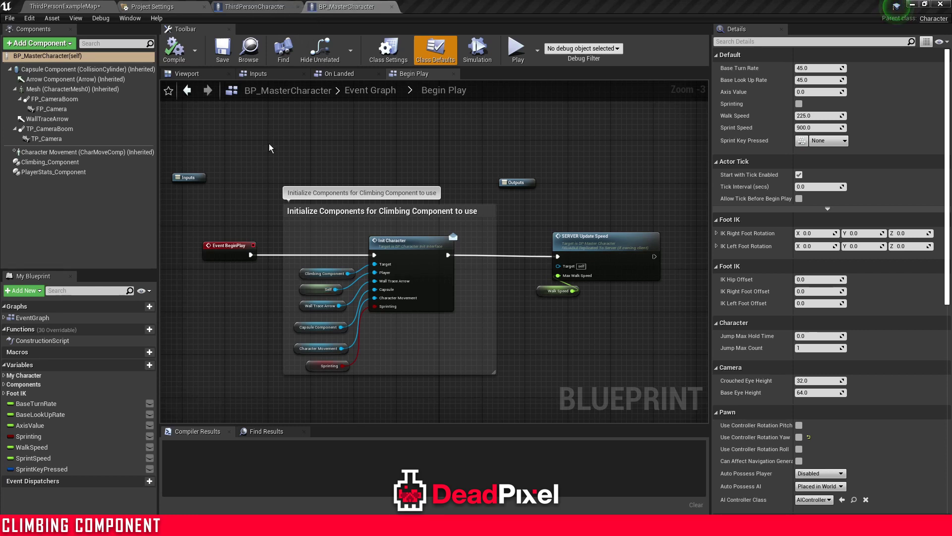
{"action": "left_click", "coordinate": [257, 7]}
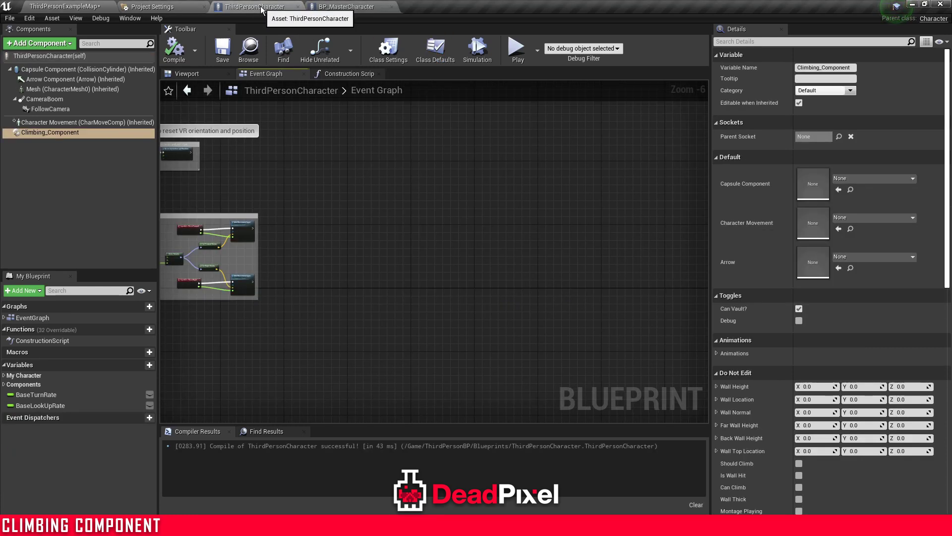
{"action": "left_click", "coordinate": [342, 7]}
Copy the WallTraceArrow component from BP_MasterCharacter
{"action": "left_click_drag", "start_coordinate": [271, 195], "coordinate": [506, 404]}
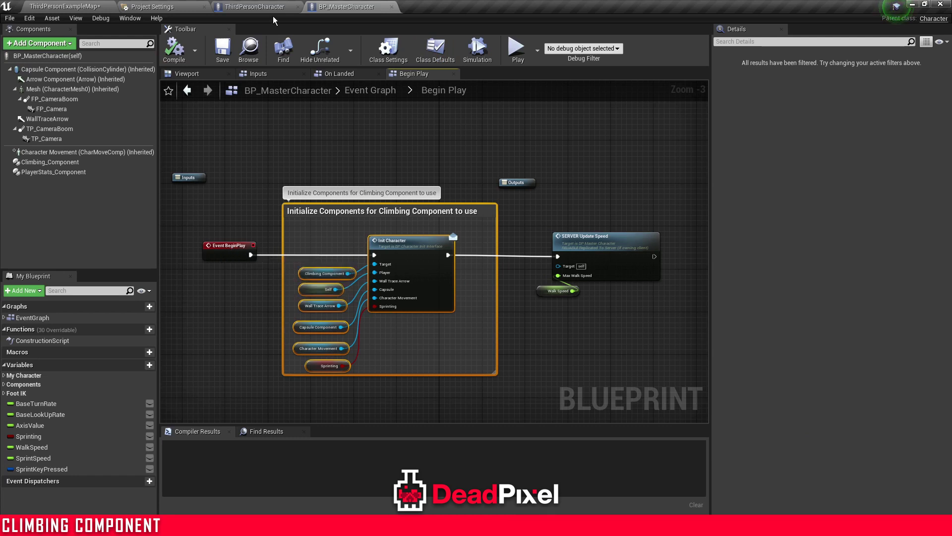
{"action": "left_click", "coordinate": [47, 119]}
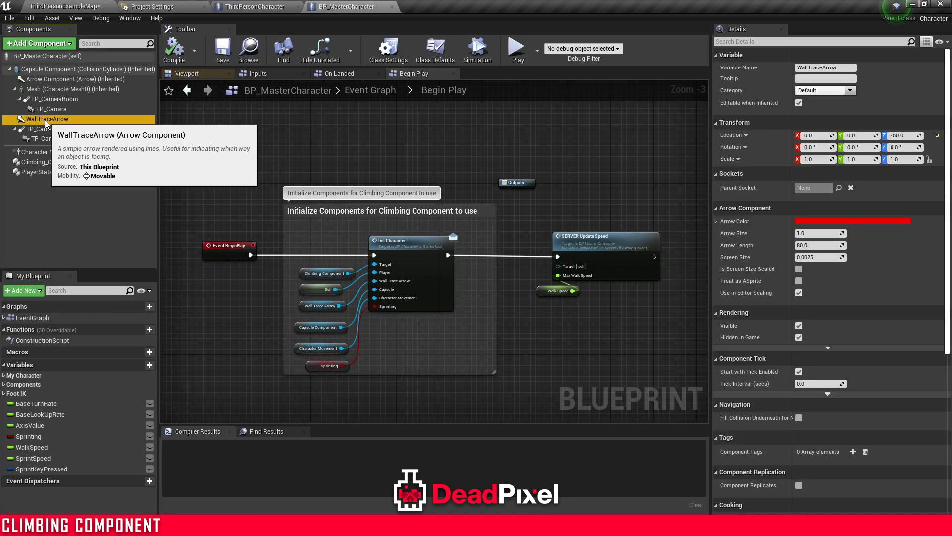
{"action": "right_click", "coordinate": [47, 122]}
{"action": "left_click", "coordinate": [70, 171]}
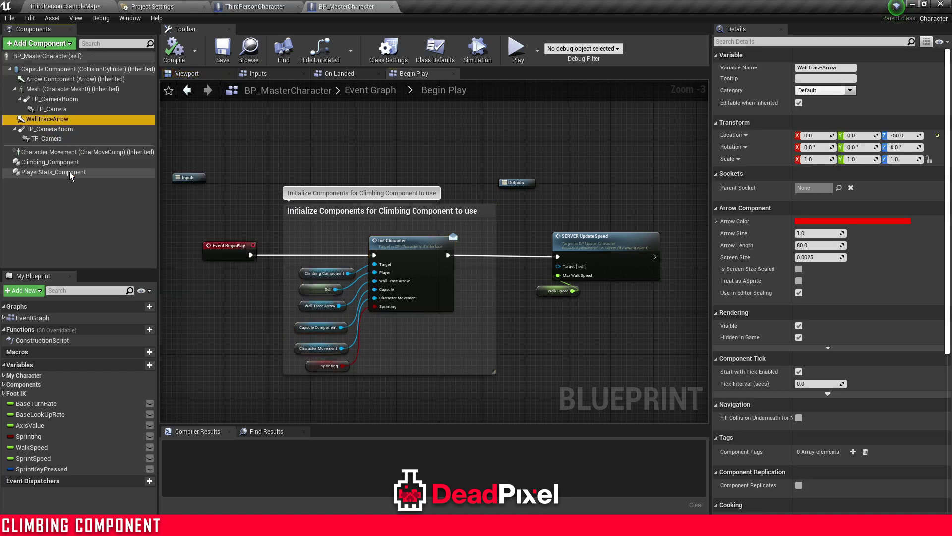
Paste WallTraceArrow under ThirdPersonCharacter's Capsule Component and check it in the Viewport
{"action": "left_click", "coordinate": [254, 7]}
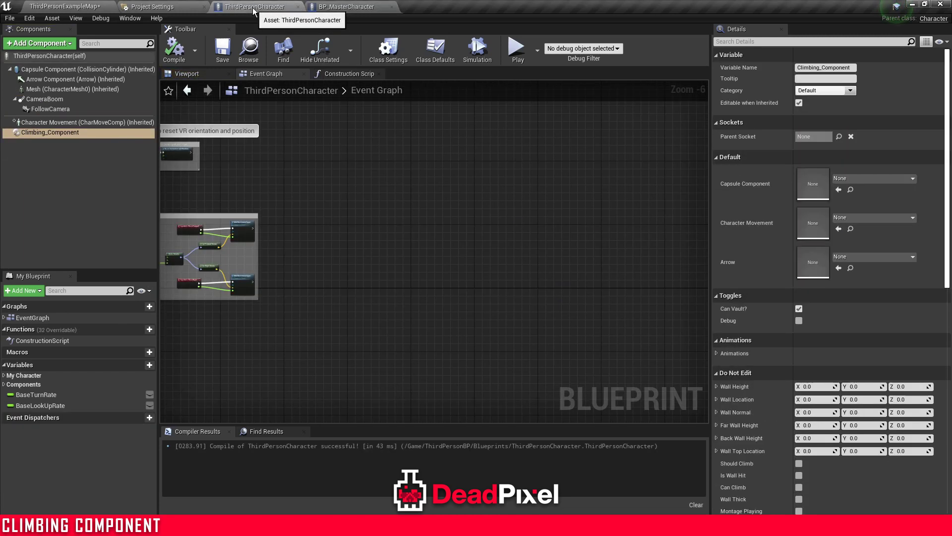
{"action": "right_click", "coordinate": [27, 72]}
{"action": "left_click", "coordinate": [68, 132]}
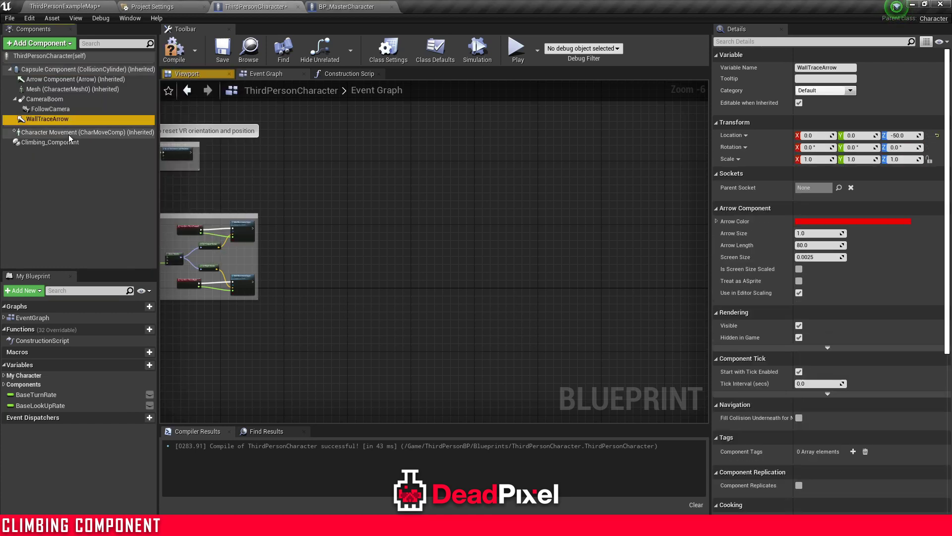
{"action": "left_click", "coordinate": [181, 75]}
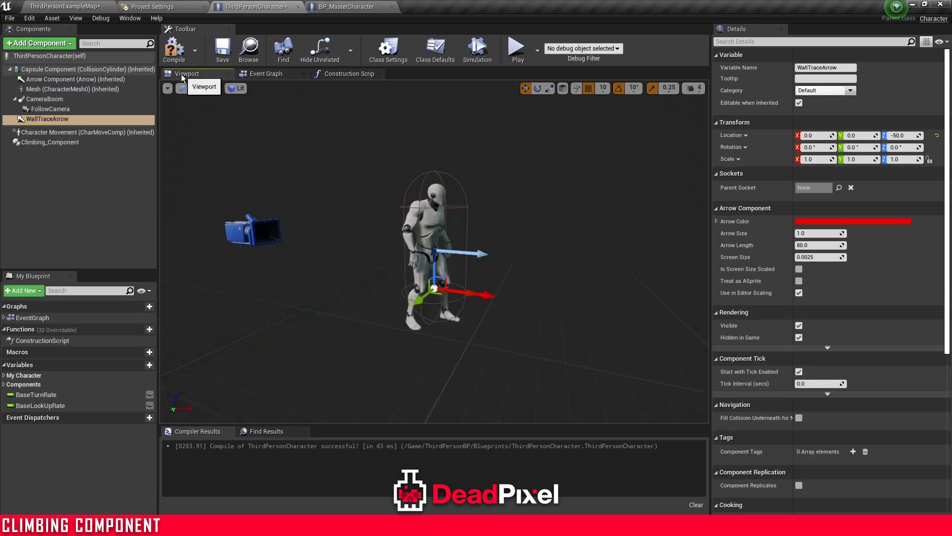
{"action": "left_click", "coordinate": [351, 74]}
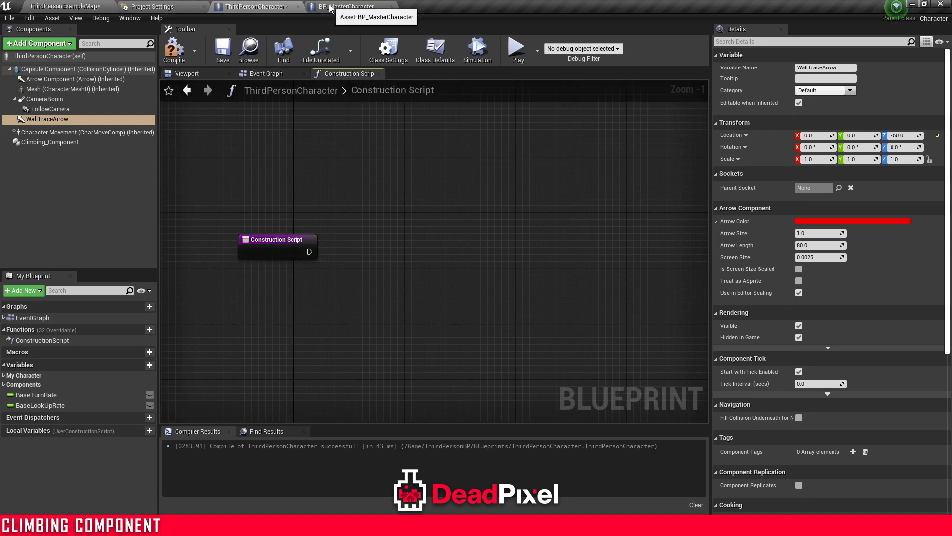
{"action": "left_click", "coordinate": [268, 77]}
{"action": "left_click", "coordinate": [225, 75]}
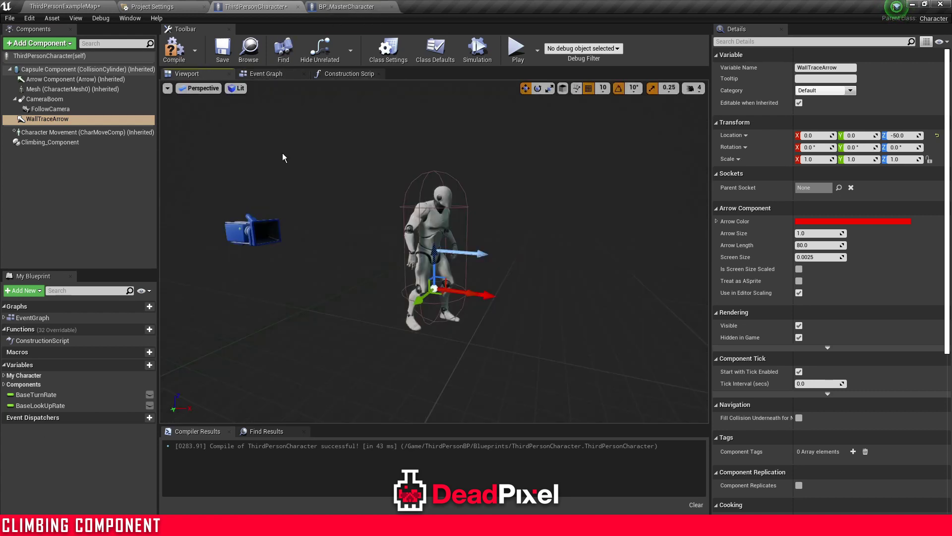
Paste BP_MasterCharacter's Initialize Components group into ThirdPersonCharacter's Event Graph
{"action": "left_click", "coordinate": [331, 6]}
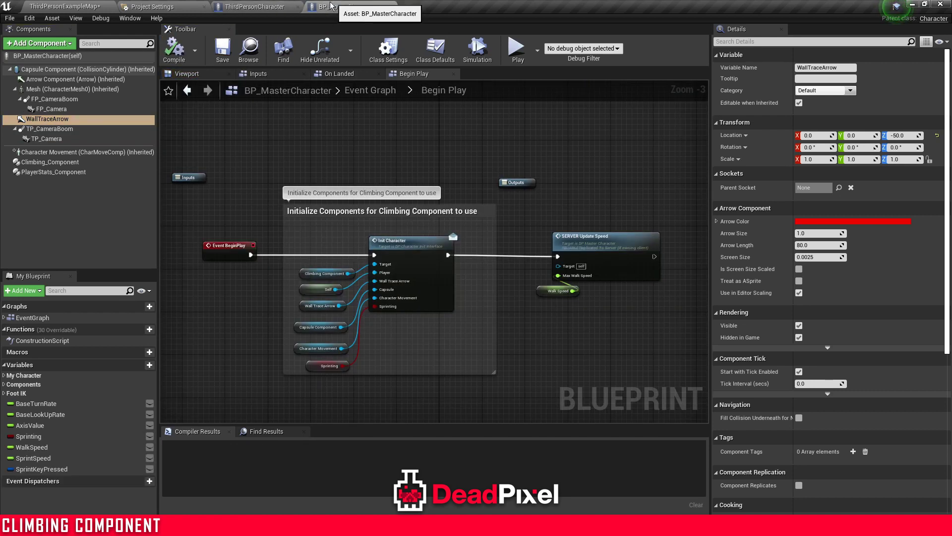
{"action": "left_click", "coordinate": [429, 369]}
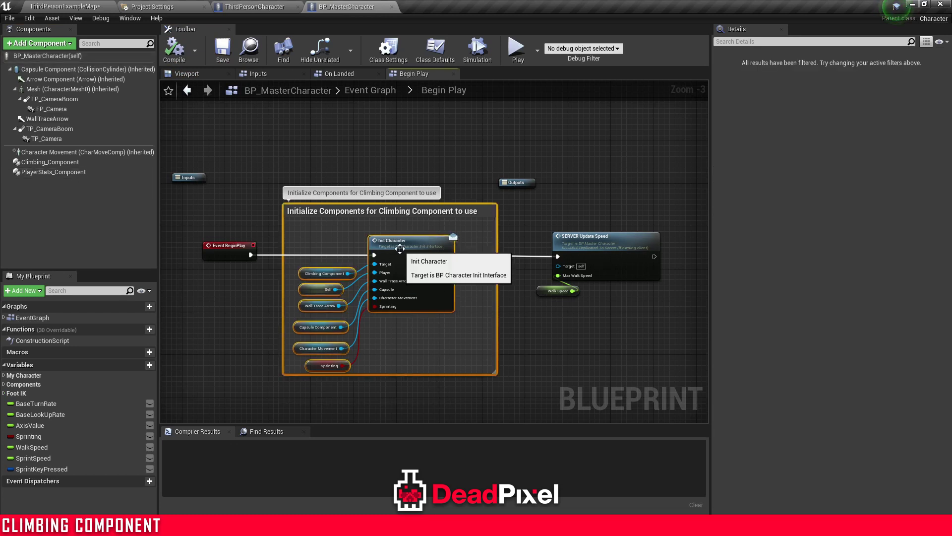
{"action": "left_click", "coordinate": [254, 7]}
{"action": "left_click", "coordinate": [267, 75]}
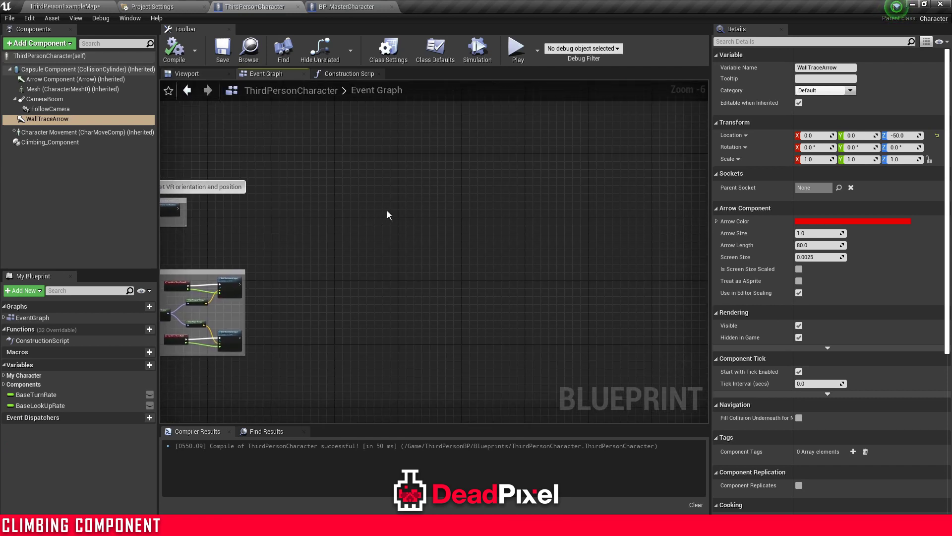
{"action": "key", "text": "ctrl+v"}
Add an Event BeginPlay node and wire it into Init Character
{"action": "scroll", "coordinate": [335, 196], "scroll_direction": "up", "scroll_amount": 2}
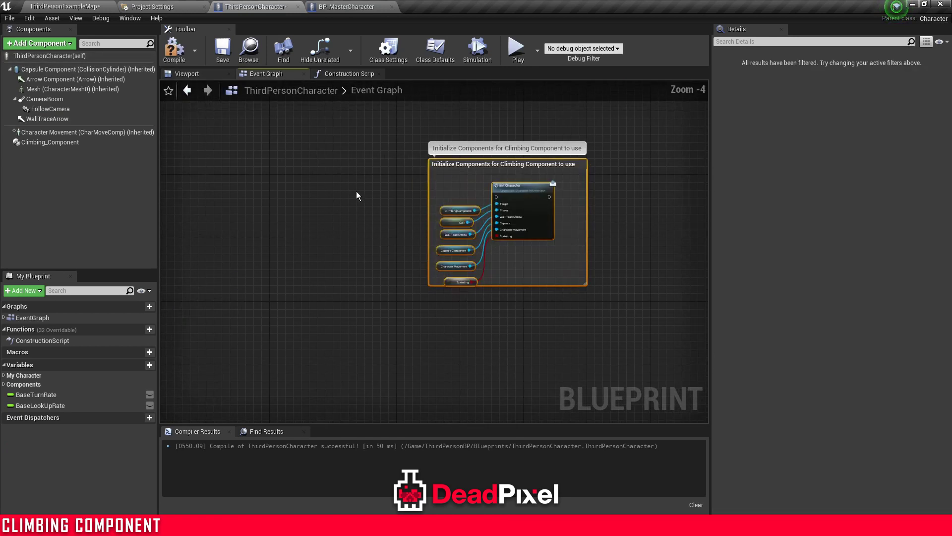
{"action": "right_click", "coordinate": [356, 191]}
{"action": "type", "text": "beginplay"}
{"action": "key", "text": "Return"}
{"action": "scroll", "coordinate": [383, 241], "scroll_direction": "up", "scroll_amount": 1}
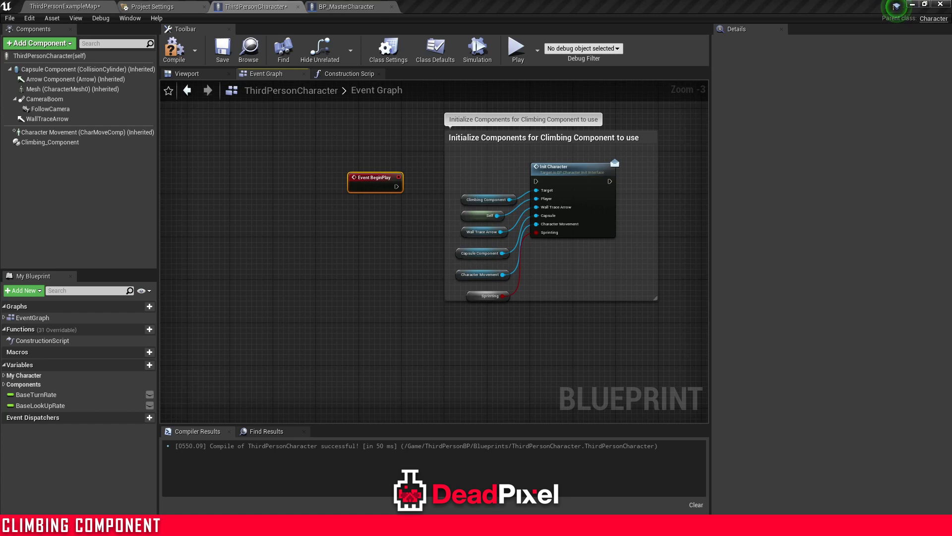
{"action": "scroll", "coordinate": [330, 238], "scroll_direction": "up", "scroll_amount": 1}
{"action": "right_click_drag", "start_coordinate": [331, 237], "coordinate": [239, 278]}
{"action": "left_click_drag", "start_coordinate": [312, 222], "coordinate": [286, 218]}
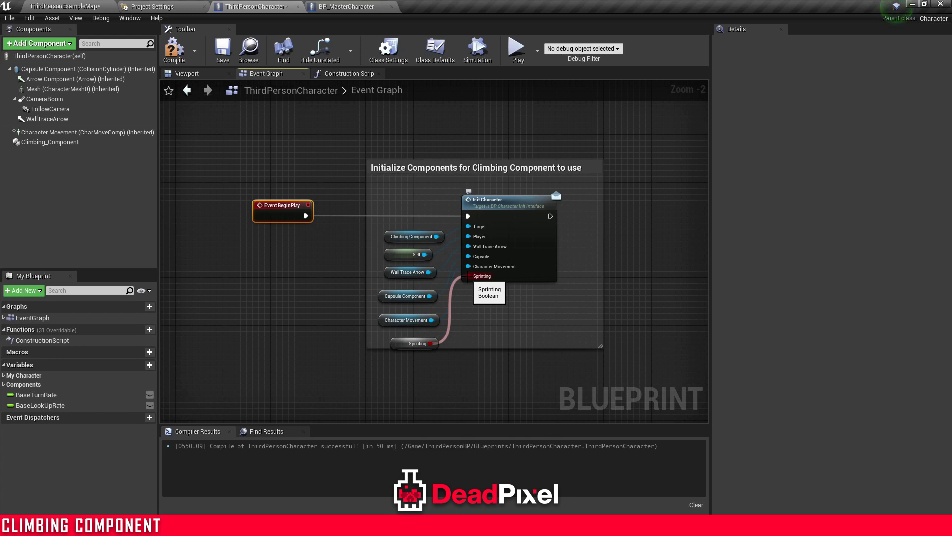
Create the missing Sprinting Boolean variable and compile ThirdPersonCharacter
{"action": "right_click", "coordinate": [404, 345]}
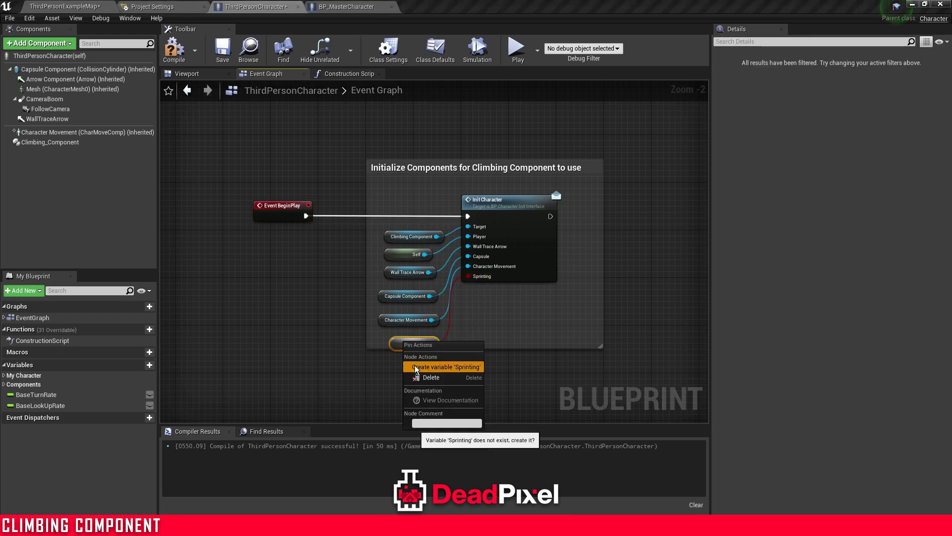
{"action": "left_click", "coordinate": [432, 366]}
{"action": "left_click_drag", "start_coordinate": [394, 338], "coordinate": [406, 339]}
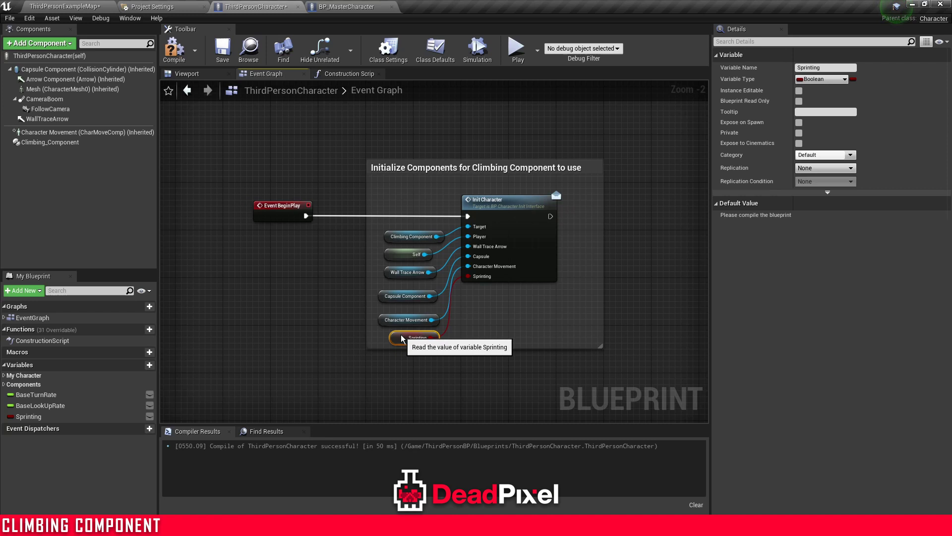
{"action": "left_click", "coordinate": [184, 56]}
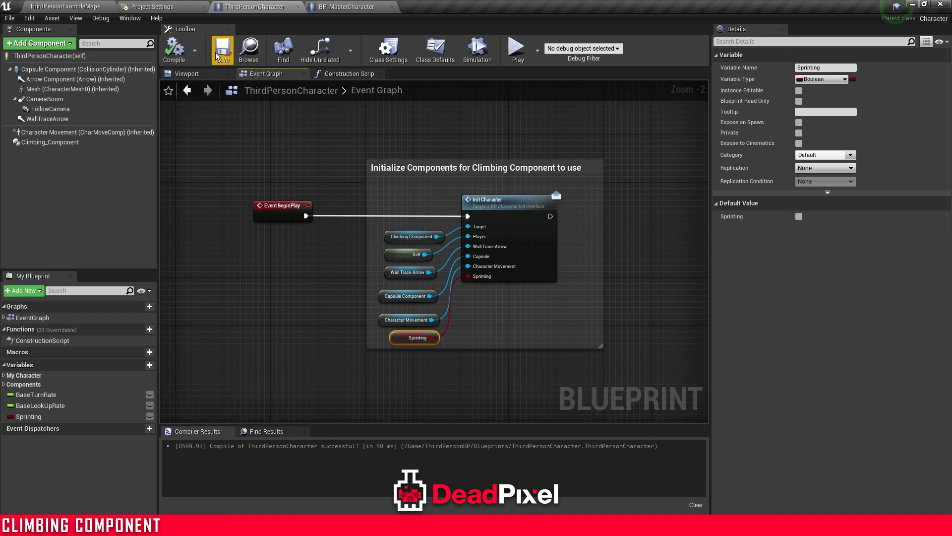
{"action": "left_click", "coordinate": [353, 7]}
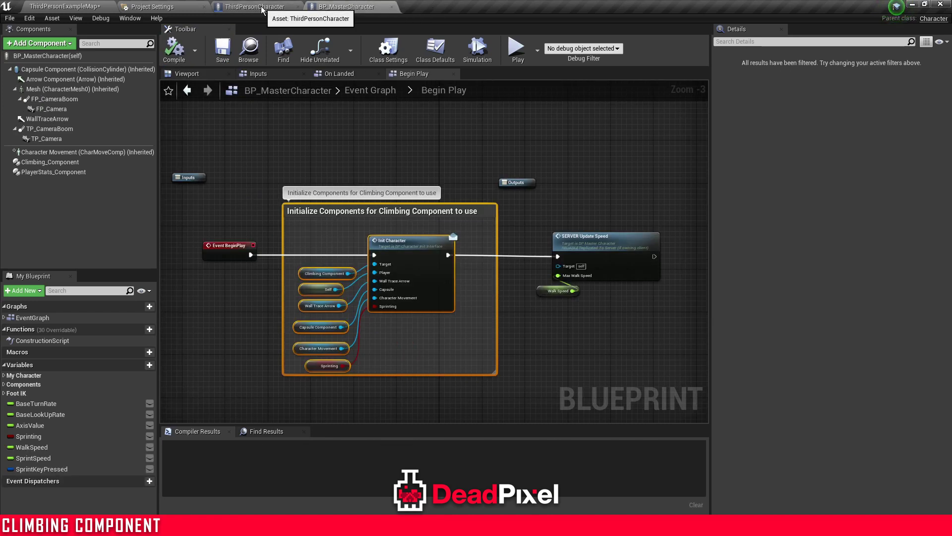
In BP_MasterCharacter's Inputs collapsed graph, select the Climb comment group
{"action": "left_click", "coordinate": [266, 73]}
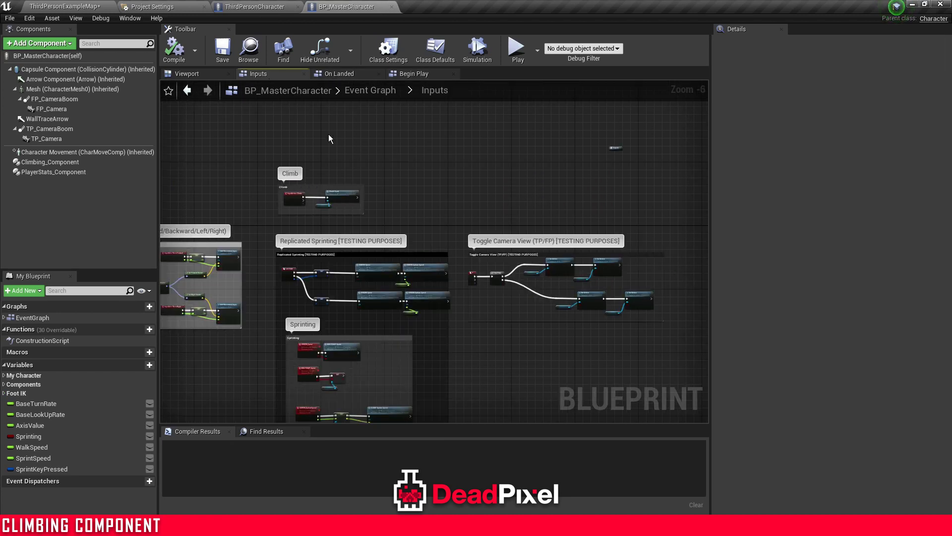
{"action": "left_click", "coordinate": [369, 90]}
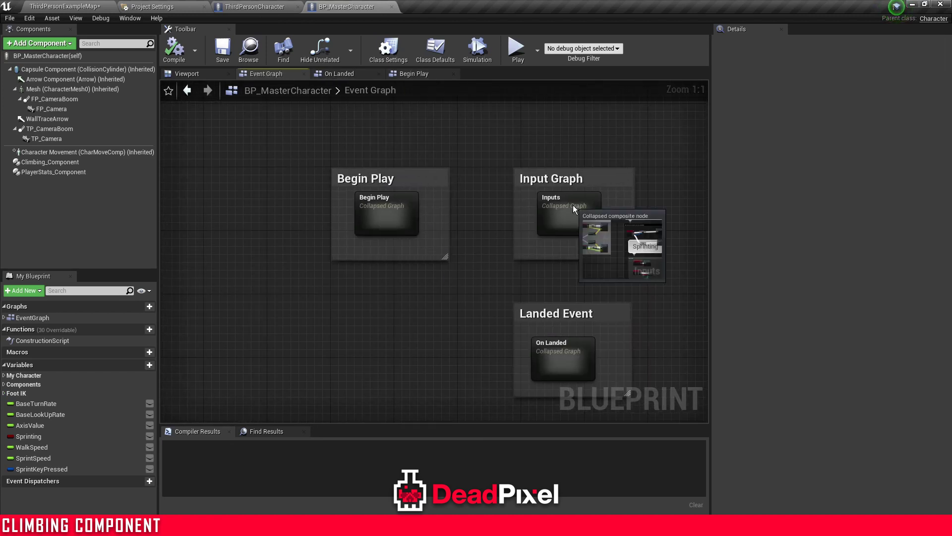
{"action": "double_click", "coordinate": [574, 208]}
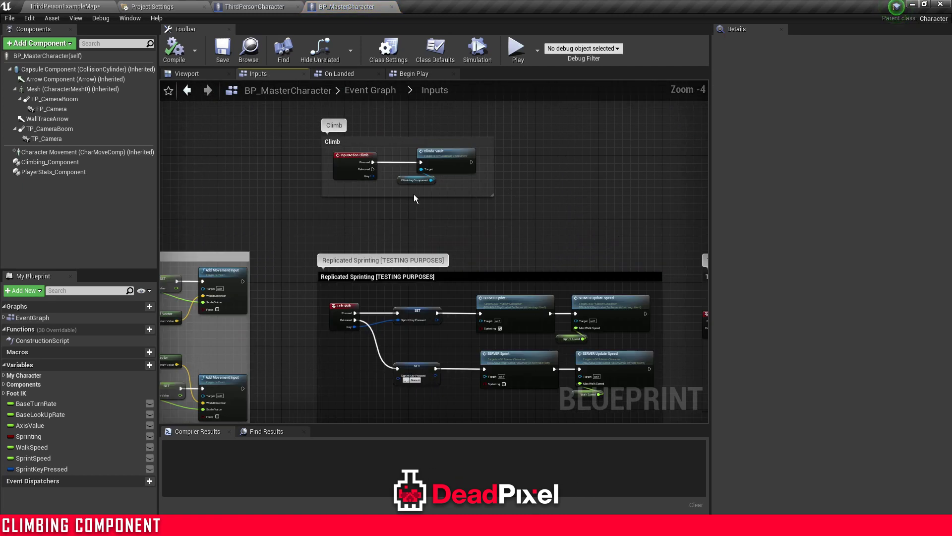
{"action": "right_click_drag", "start_coordinate": [414, 195], "coordinate": [377, 244]}
{"action": "left_click_drag", "start_coordinate": [266, 165], "coordinate": [470, 276]}
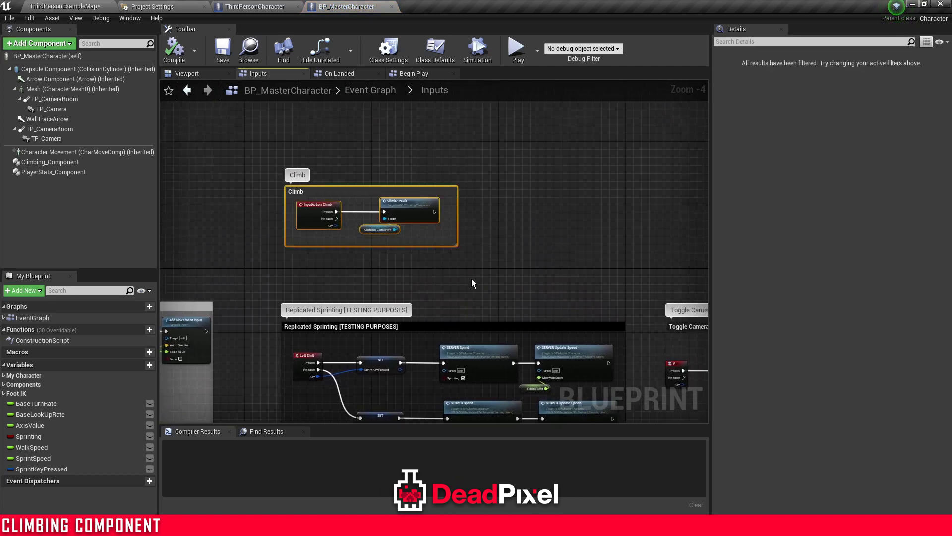
Paste the Climb group below Init in ThirdPersonCharacter's Event Graph, then compile and save
{"action": "left_click", "coordinate": [255, 7]}
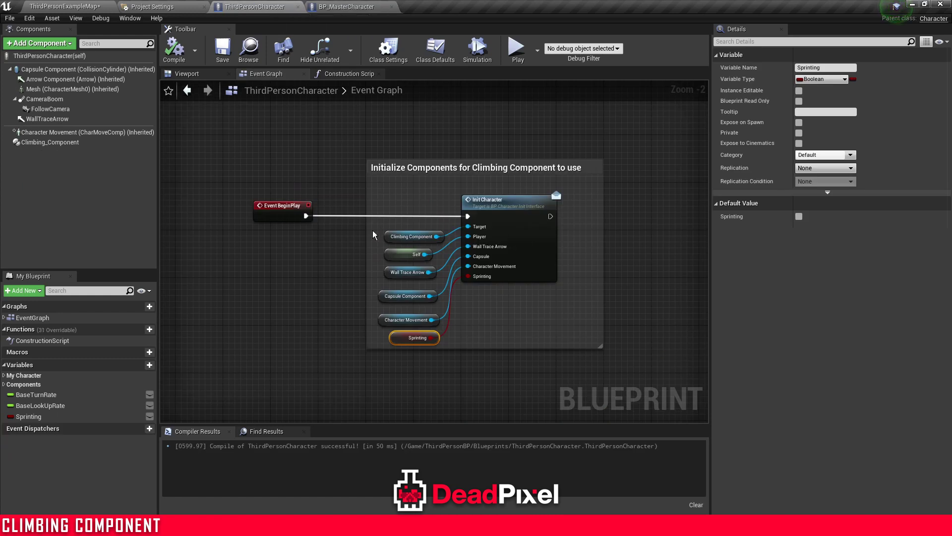
{"action": "scroll", "coordinate": [373, 231], "scroll_direction": "down", "scroll_amount": 3}
{"action": "right_click_drag", "start_coordinate": [472, 204], "coordinate": [443, 290]}
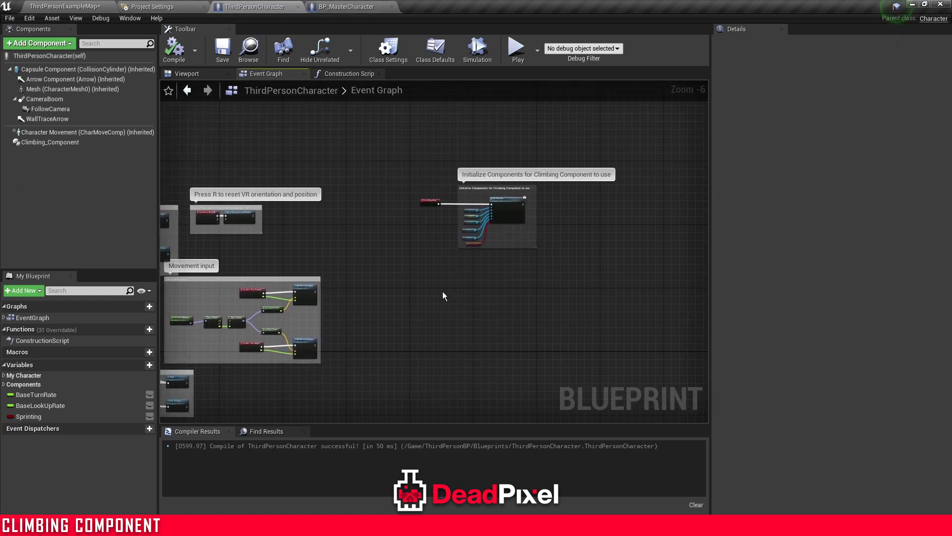
{"action": "key", "text": "ctrl+v"}
{"action": "scroll", "coordinate": [429, 275], "scroll_direction": "up", "scroll_amount": 4}
{"action": "left_click_drag", "start_coordinate": [427, 267], "coordinate": [500, 249]}
{"action": "right_click_drag", "start_coordinate": [500, 249], "coordinate": [343, 255]}
{"action": "left_click", "coordinate": [184, 58]}
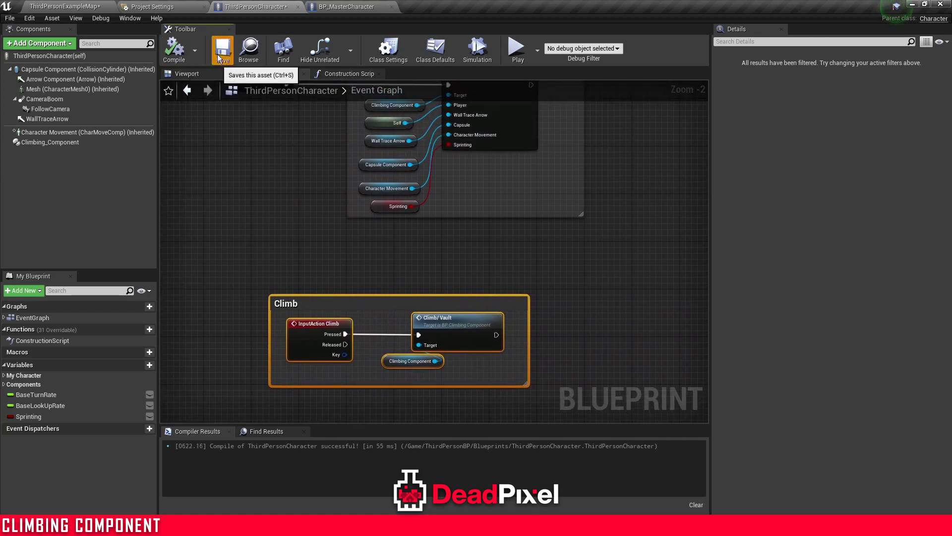
{"action": "left_click", "coordinate": [219, 55]}
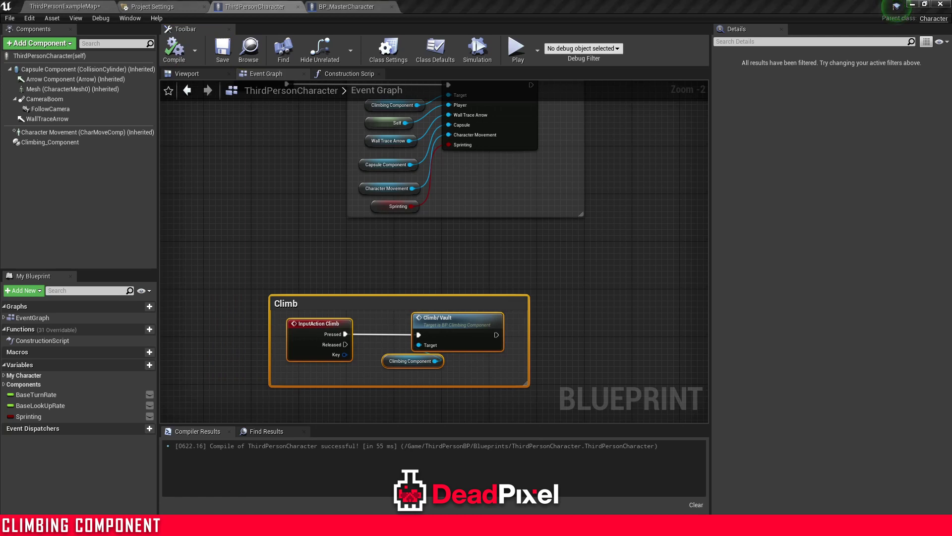
Save all content, including the ThirdPersonExampleMap level
{"action": "left_click", "coordinate": [80, 6]}
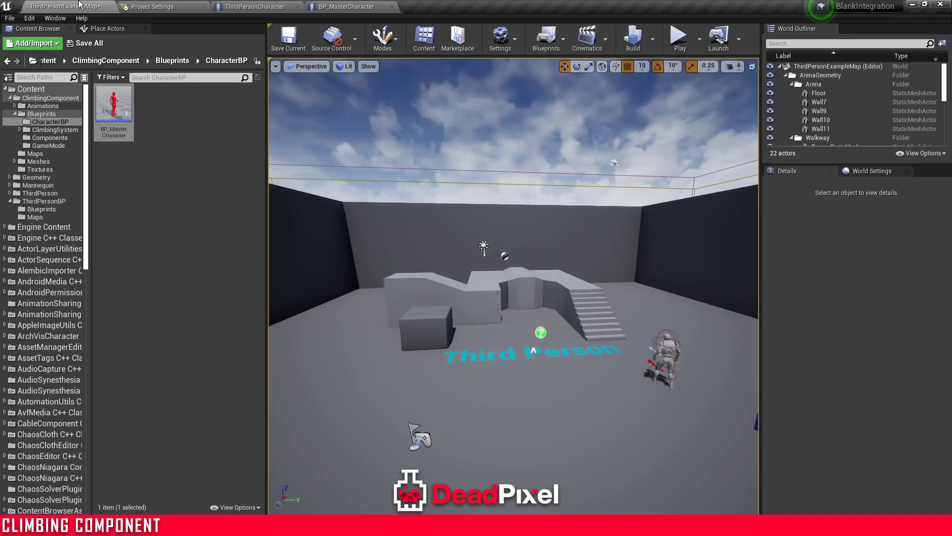
{"action": "left_click", "coordinate": [86, 44]}
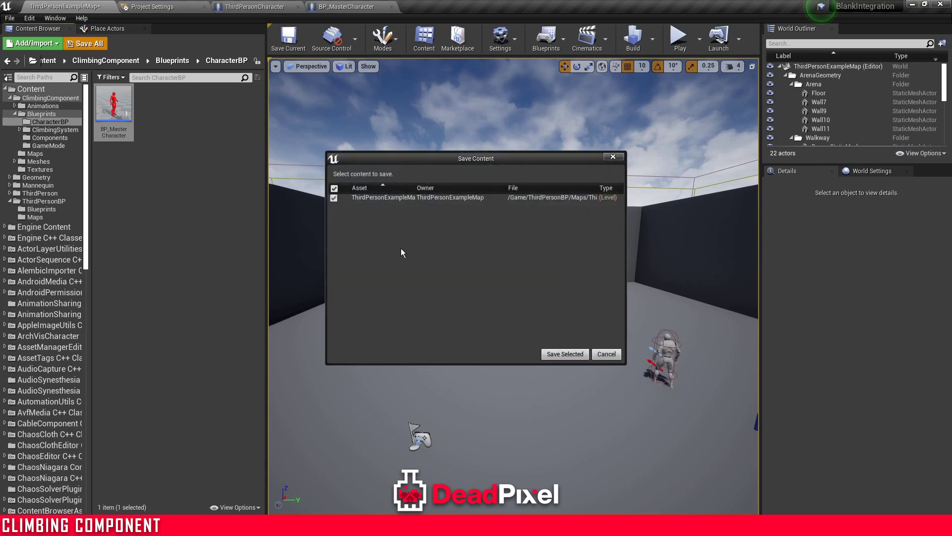
{"action": "left_click", "coordinate": [550, 354]}
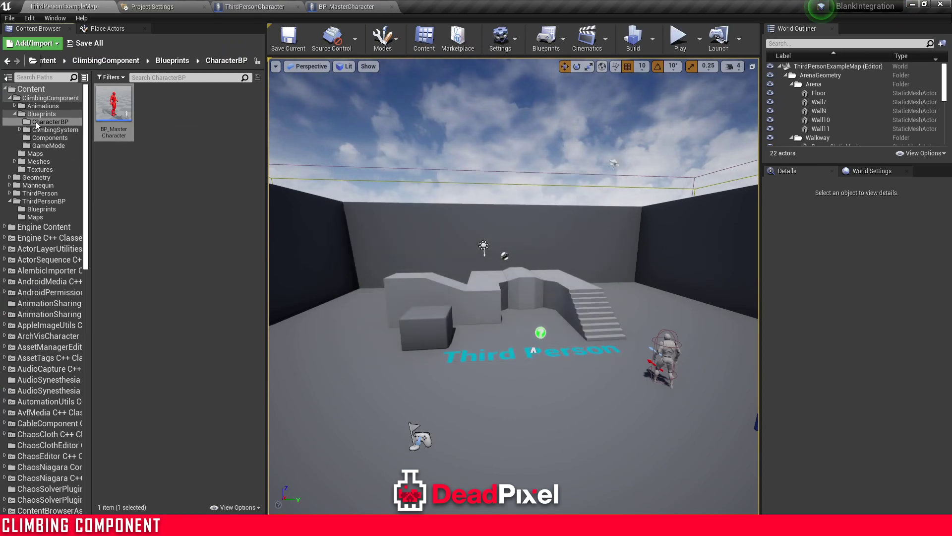
Open ThirdPerson_AnimBP from ClimbingComponent > Animations > AnimBP
{"action": "left_click", "coordinate": [44, 106]}
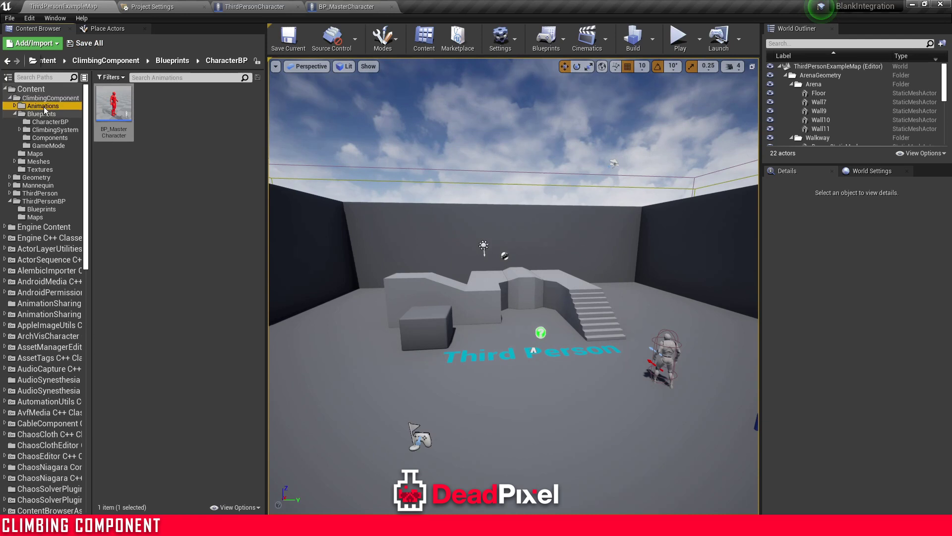
{"action": "double_click", "coordinate": [114, 105]}
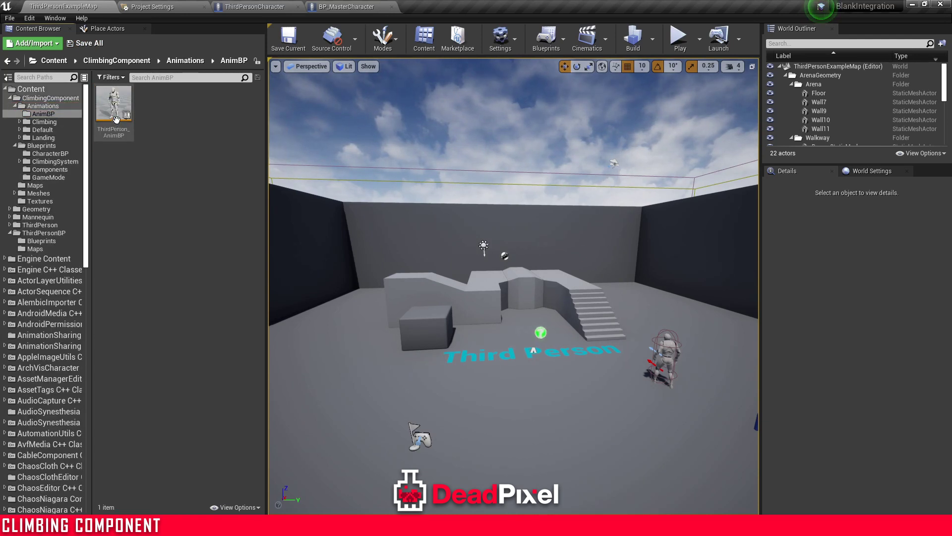
{"action": "double_click", "coordinate": [116, 119]}
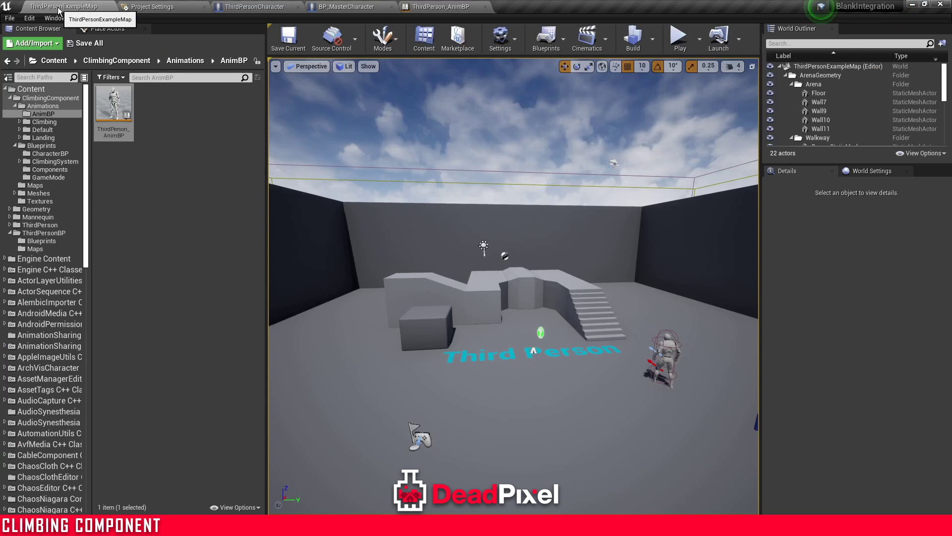
Open the Mannequin's own ThirdPerson_AnimBP from Mannequin > Animations and go to its AnimGraph
{"action": "left_click", "coordinate": [63, 6]}
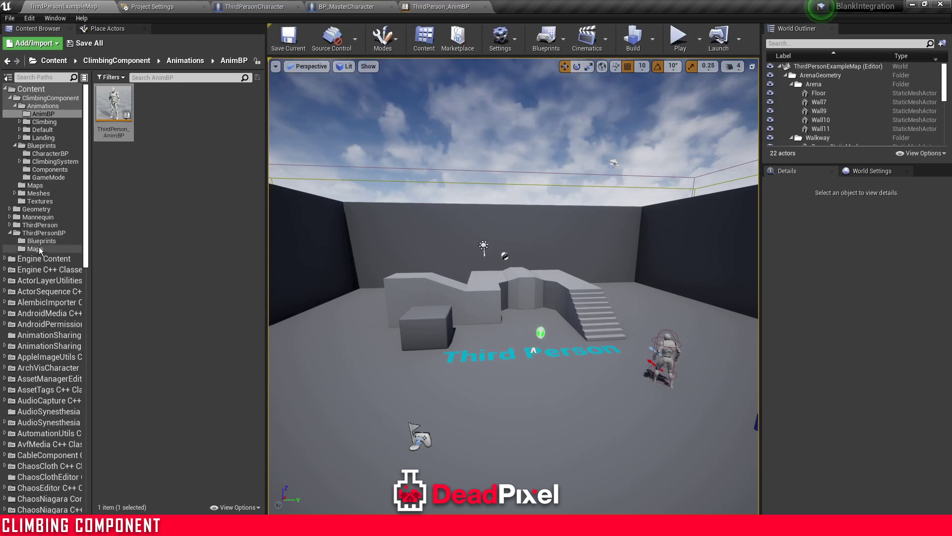
{"action": "left_click", "coordinate": [39, 217]}
{"action": "left_click", "coordinate": [123, 126]}
{"action": "double_click", "coordinate": [122, 126]}
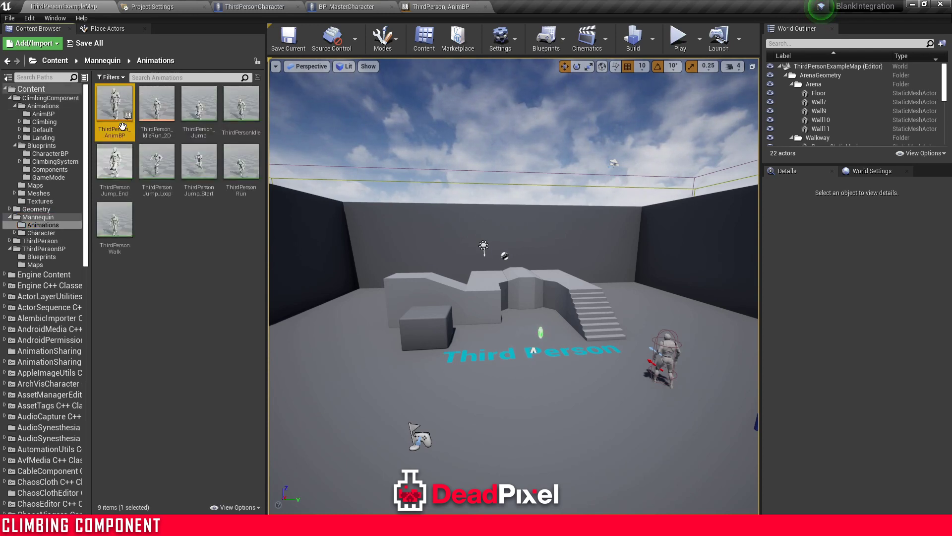
{"action": "double_click", "coordinate": [122, 126]}
{"action": "right_click_drag", "start_coordinate": [555, 190], "coordinate": [332, 180]}
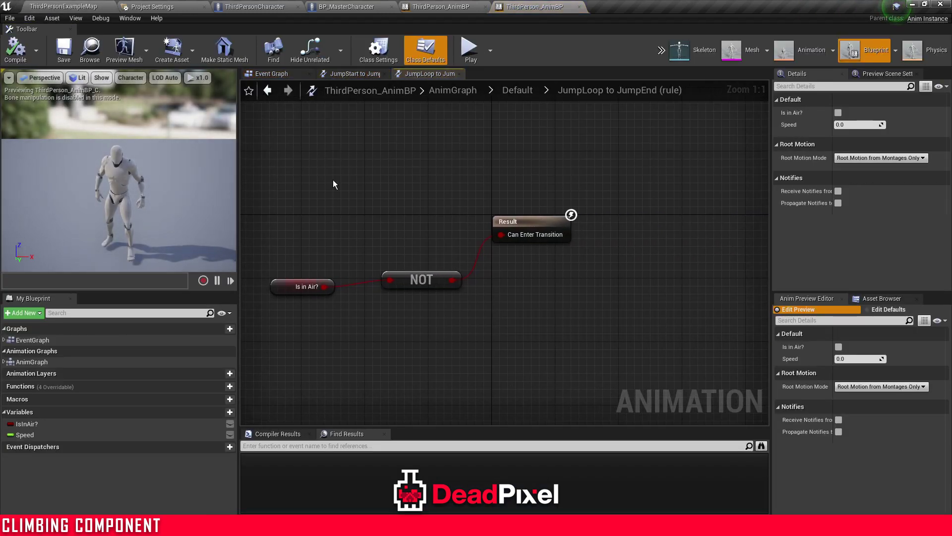
{"action": "left_click", "coordinate": [452, 90]}
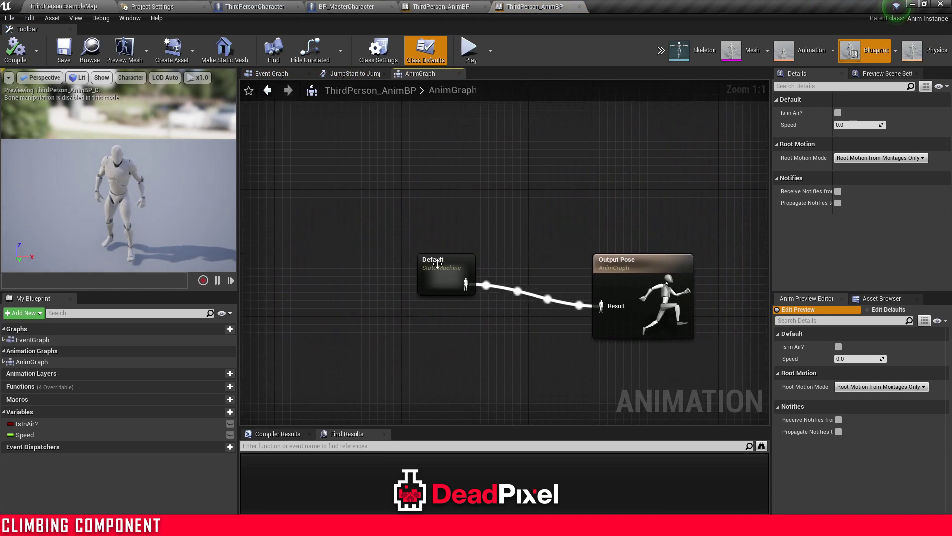
Add a Slot 'DefaultSlot' node from the Default state machine, placed before Output Pose
{"action": "left_click_drag", "start_coordinate": [438, 263], "coordinate": [357, 287]}
{"action": "right_click_drag", "start_coordinate": [409, 323], "coordinate": [360, 297]}
{"action": "left_click_drag", "start_coordinate": [318, 266], "coordinate": [390, 308]}
{"action": "type", "text": "slot"}
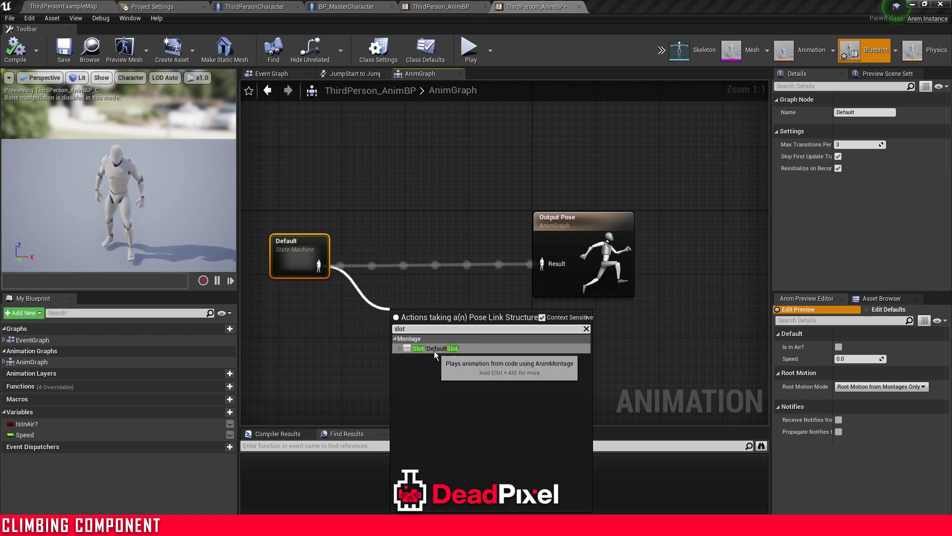
{"action": "left_click", "coordinate": [434, 350]}
{"action": "left_click_drag", "start_coordinate": [425, 340], "coordinate": [546, 265]}
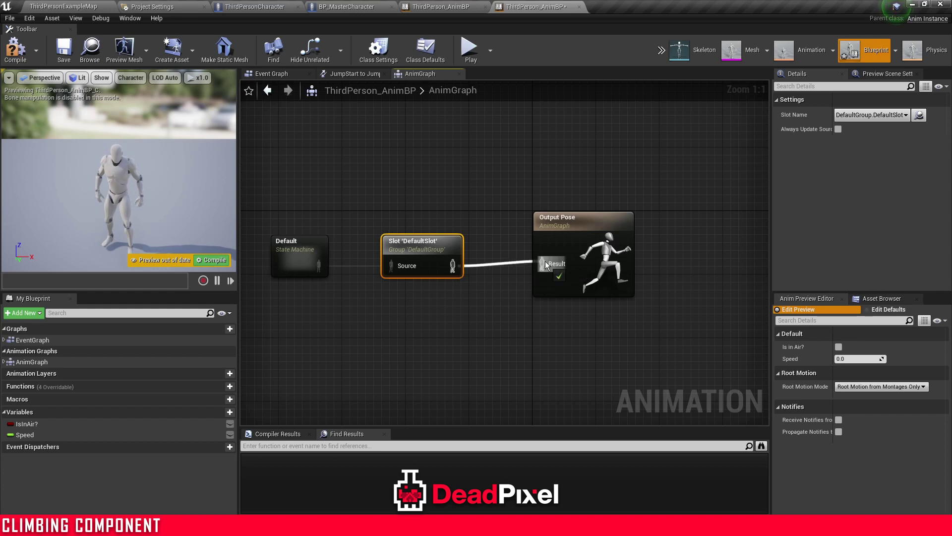
Shift the Default and slot nodes slightly right and compile the AnimBP
{"action": "left_click_drag", "start_coordinate": [291, 216], "coordinate": [471, 288]}
{"action": "left_click_drag", "start_coordinate": [402, 243], "coordinate": [433, 243]}
{"action": "left_click", "coordinate": [393, 213]}
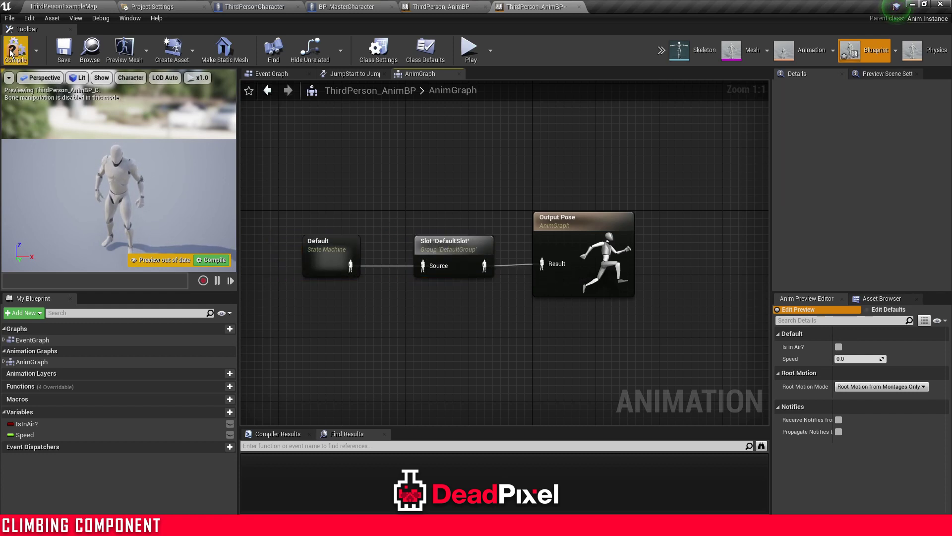
{"action": "left_click", "coordinate": [11, 53]}
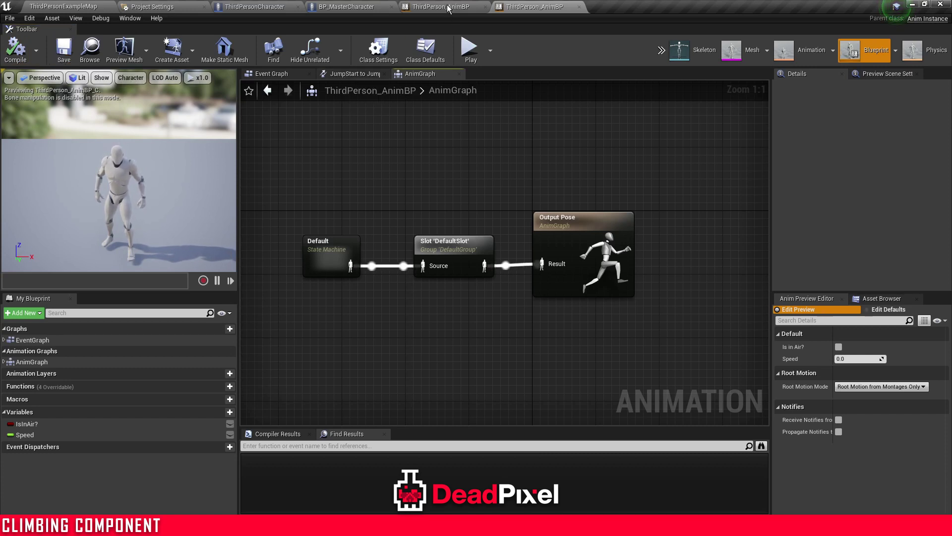
{"action": "scroll", "coordinate": [378, 174], "scroll_direction": "down", "scroll_amount": 3}
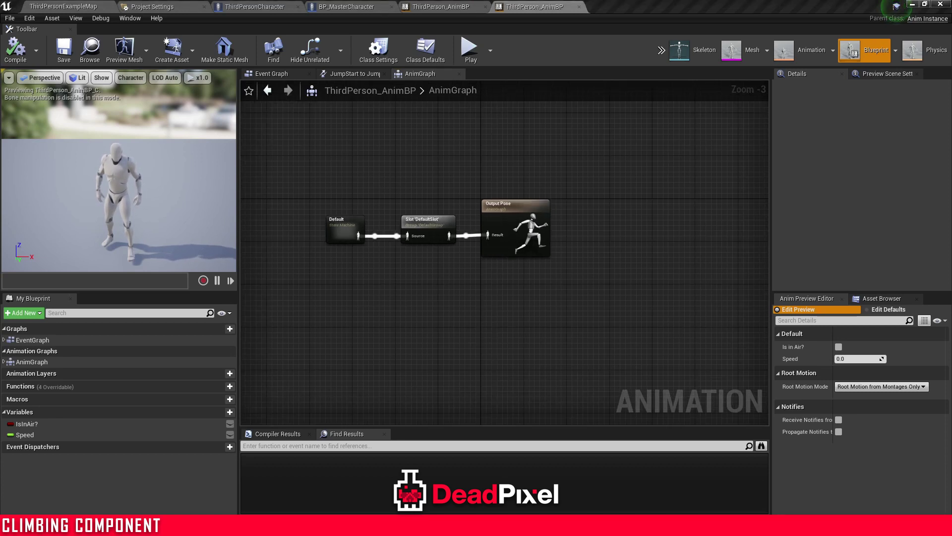
Open ShowcaseMap from the ClimbingComponent Maps folder
{"action": "left_click", "coordinate": [56, 6]}
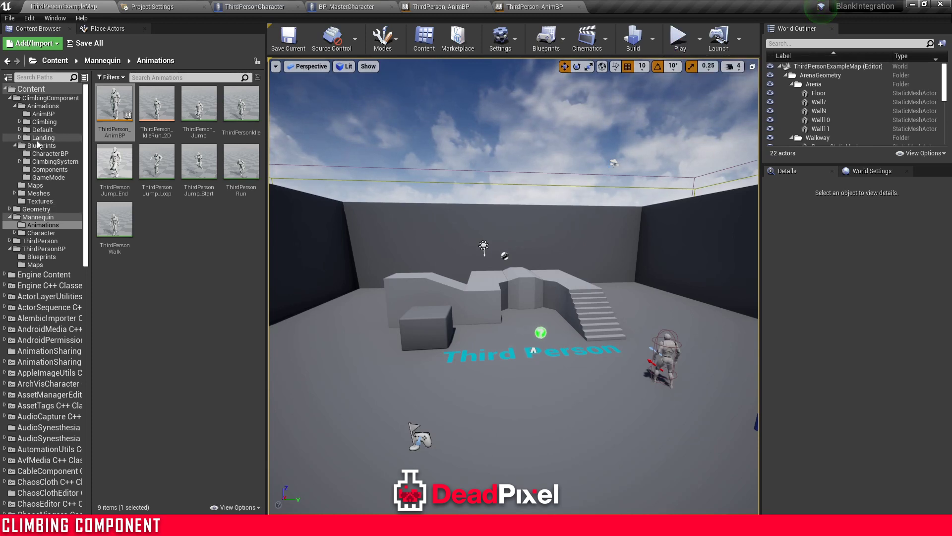
{"action": "left_click", "coordinate": [50, 98]}
{"action": "double_click", "coordinate": [194, 112]}
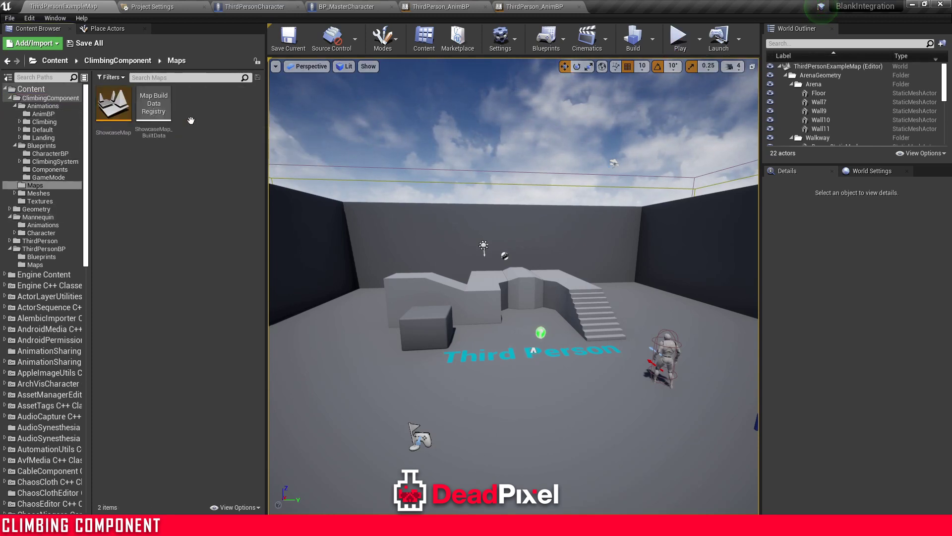
{"action": "double_click", "coordinate": [113, 105]}
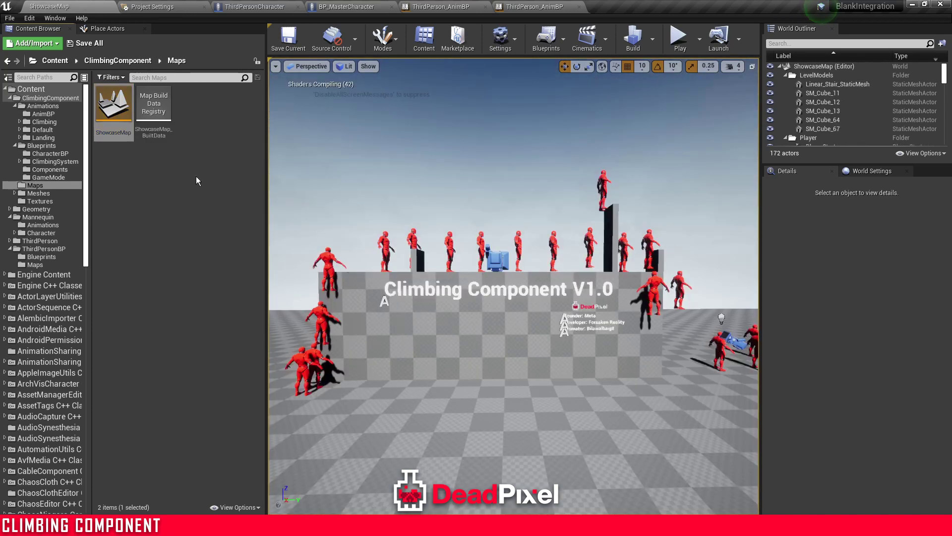
{"action": "right_click_drag", "start_coordinate": [572, 248], "coordinate": [516, 273]}
In World Settings, set Default Pawn Class to ThirdPersonCharacter and GameMode Override to ThirdPersonGameMode
{"action": "left_click", "coordinate": [871, 170]}
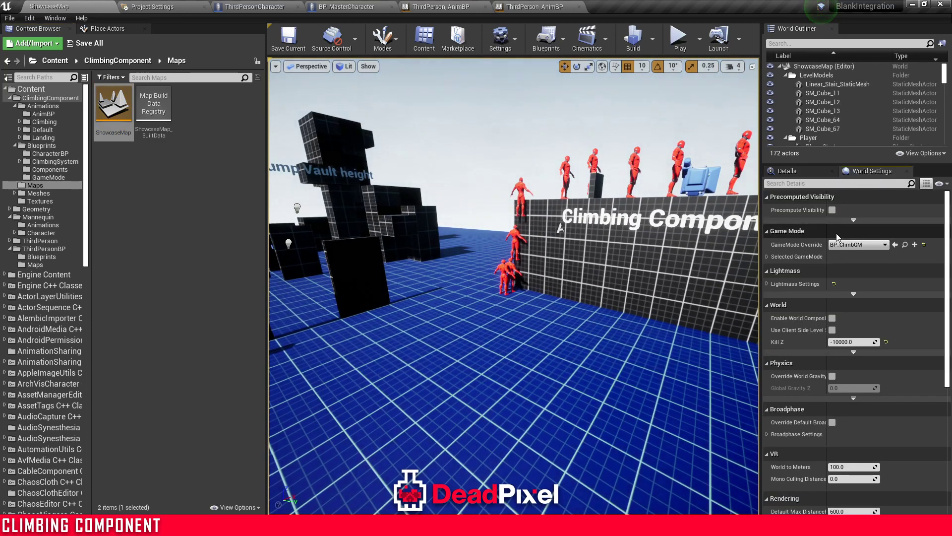
{"action": "left_click", "coordinate": [767, 257]}
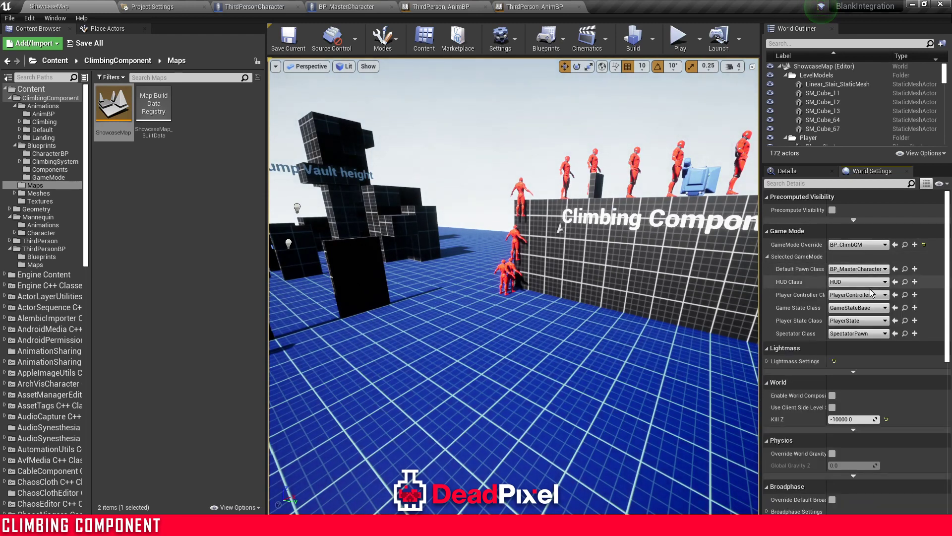
{"action": "left_click", "coordinate": [852, 271]}
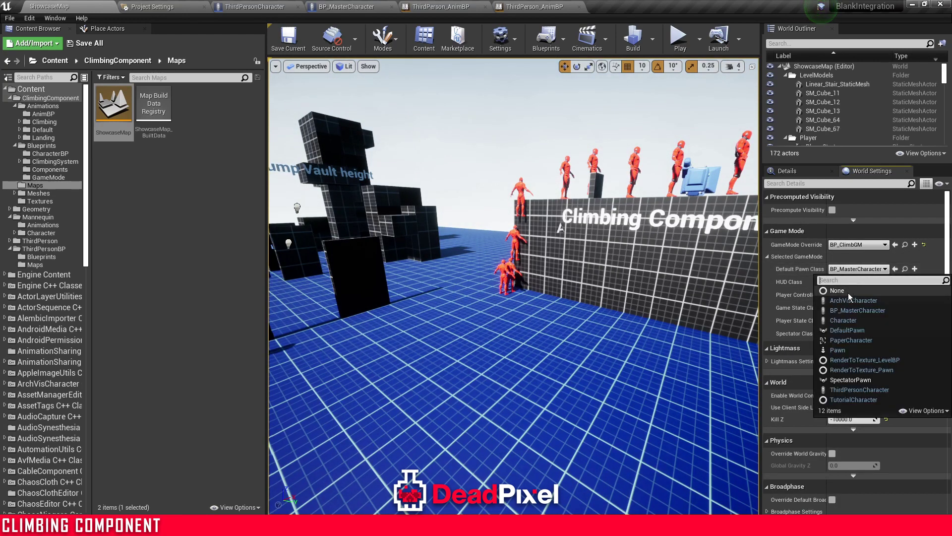
{"action": "left_click", "coordinate": [850, 389]}
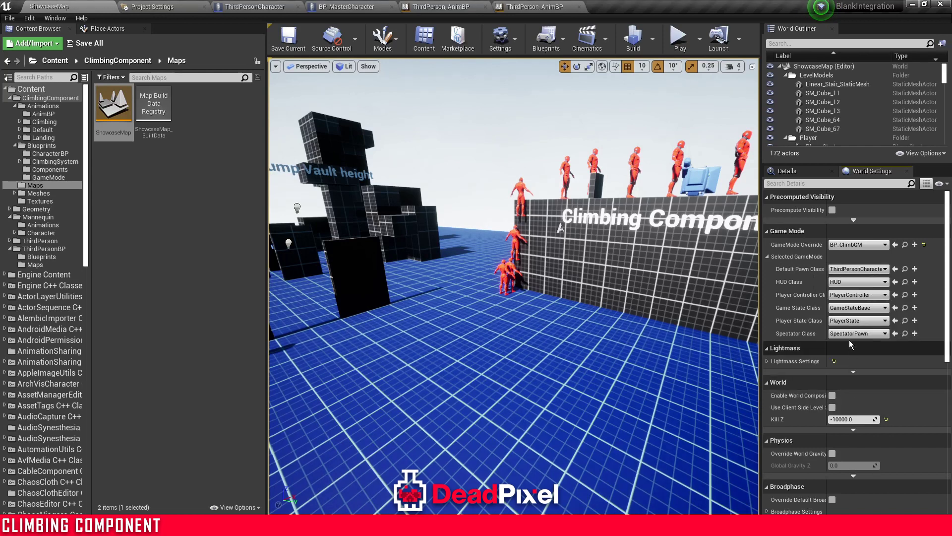
{"action": "left_click", "coordinate": [844, 245]}
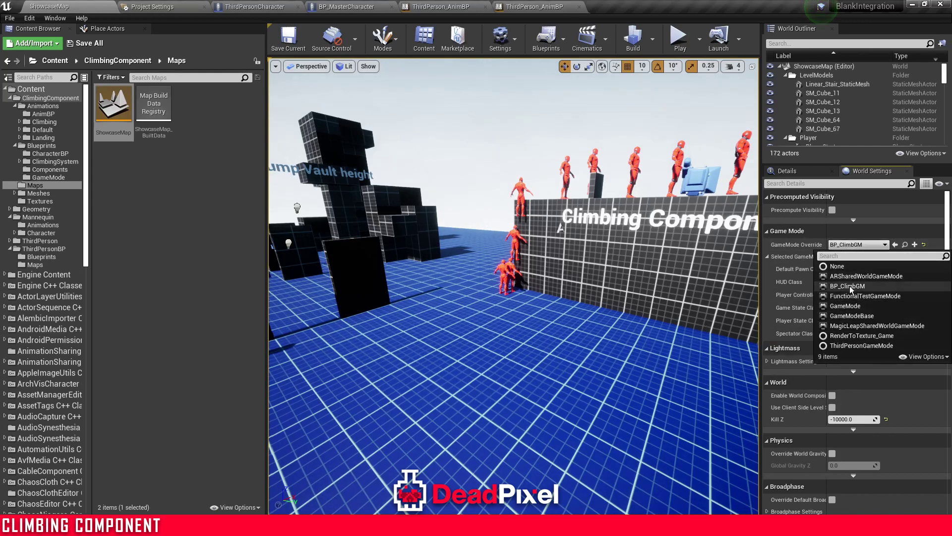
{"action": "left_click", "coordinate": [849, 345]}
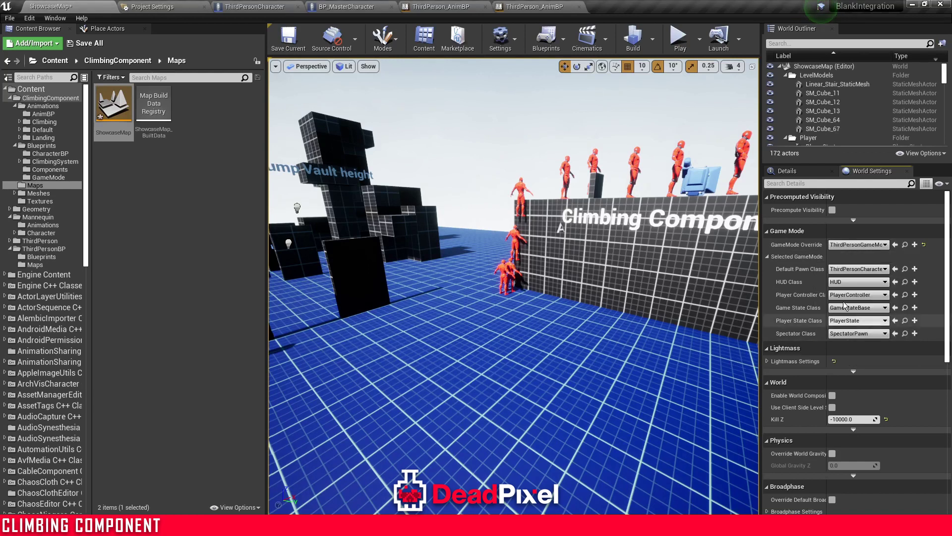
Play-test ShowcaseMap, running the character across the grid toward the climbing blocks
{"action": "left_click", "coordinate": [680, 40]}
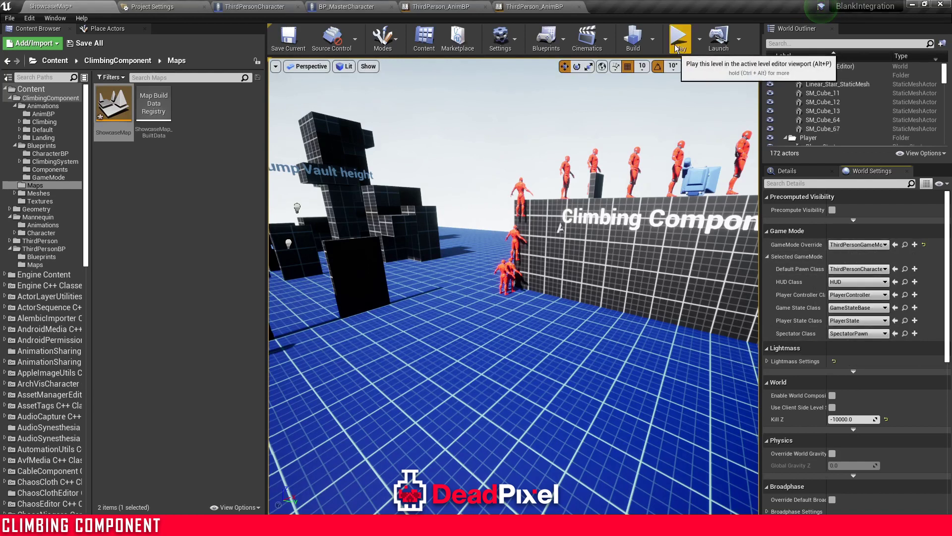
{"action": "key", "text": "w"}
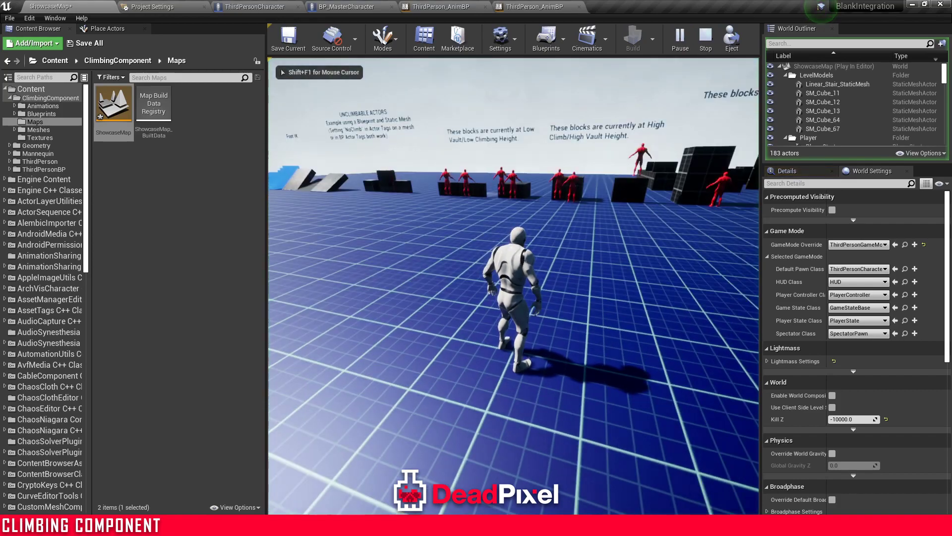
{"action": "key", "text": "w"}
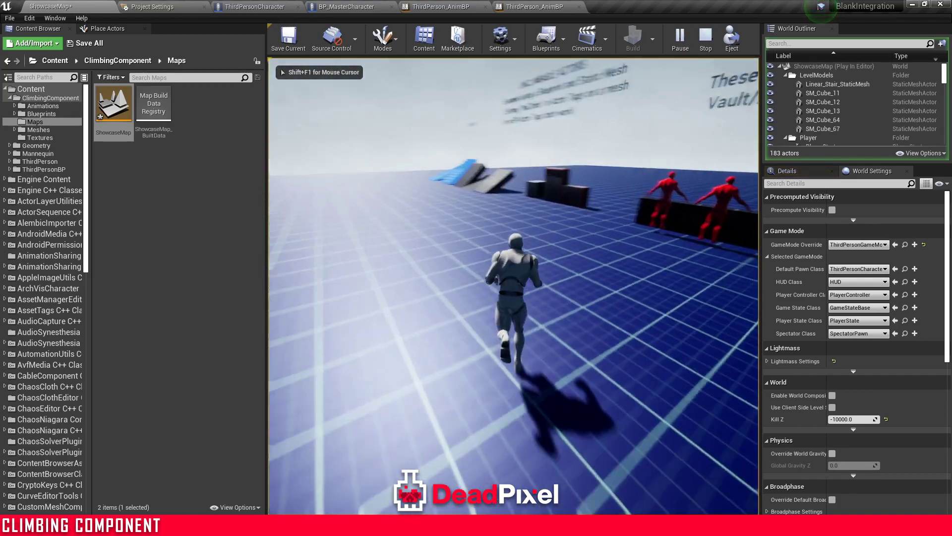
{"action": "key", "text": "w"}
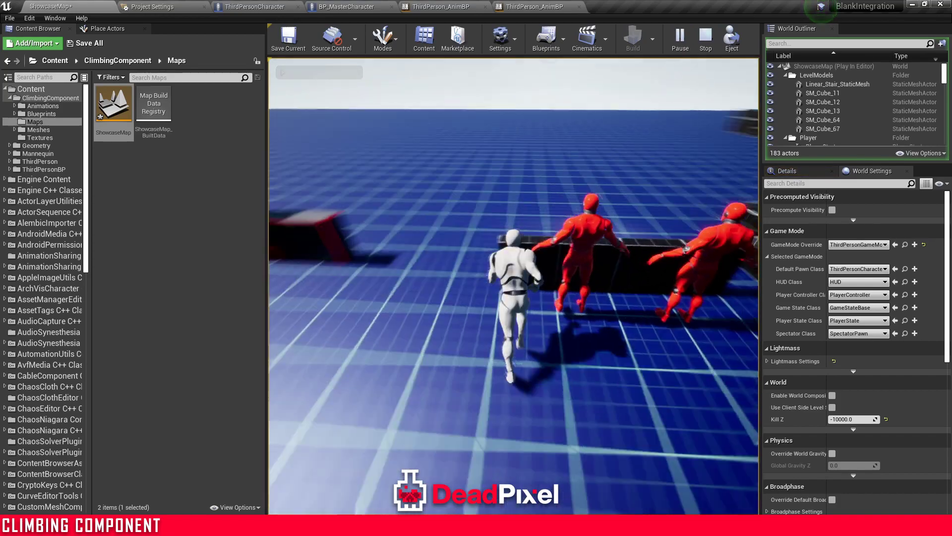
{"action": "key", "text": "w"}
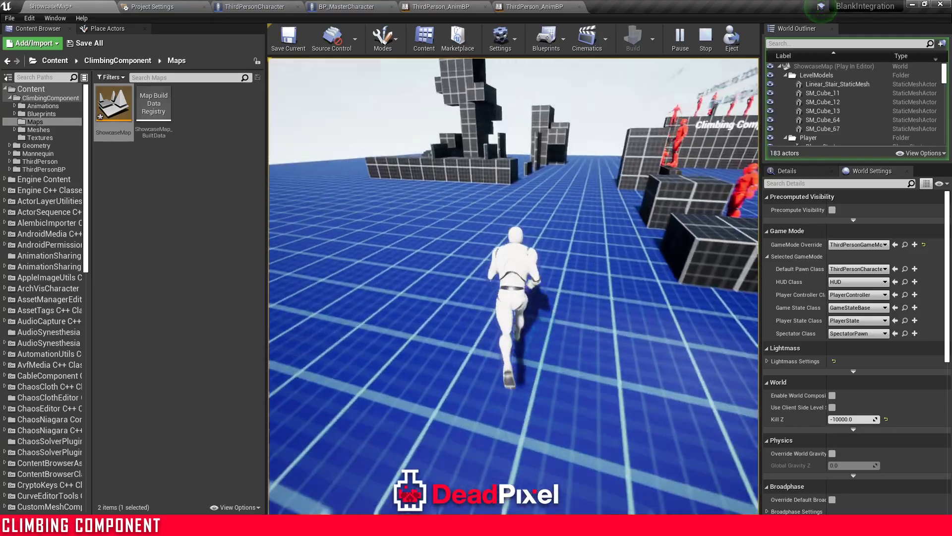
{"action": "key", "text": "w"}
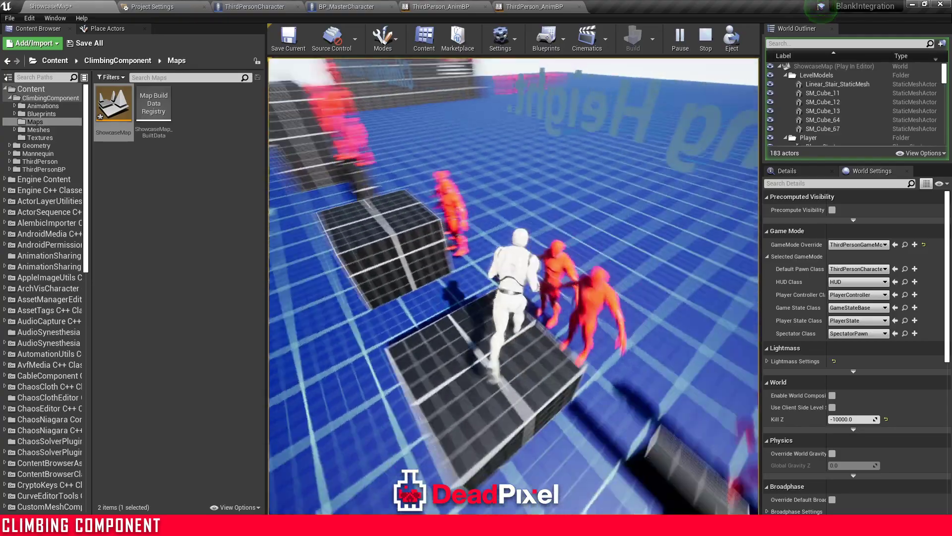
{"action": "key", "text": "w"}
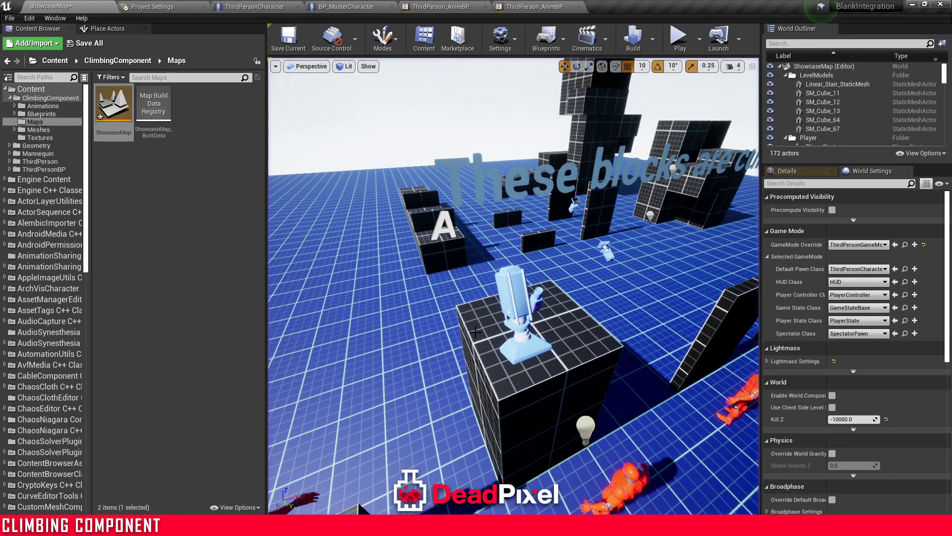
Inspect ThirdPersonCharacter's Sprinting variable node near BeginPlay, then return to ShowcaseMap
{"action": "left_click", "coordinate": [253, 6]}
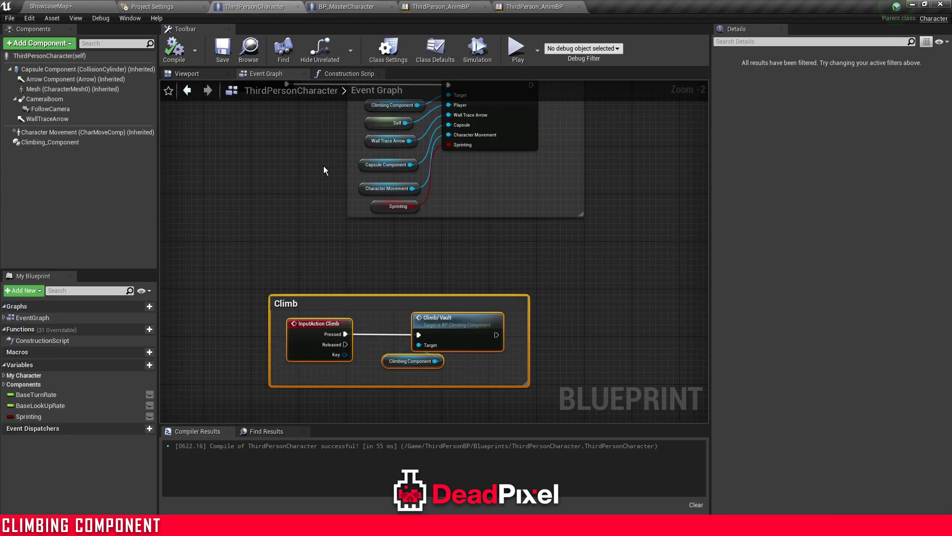
{"action": "left_click", "coordinate": [397, 205]}
{"action": "right_click_drag", "start_coordinate": [468, 226], "coordinate": [450, 255]}
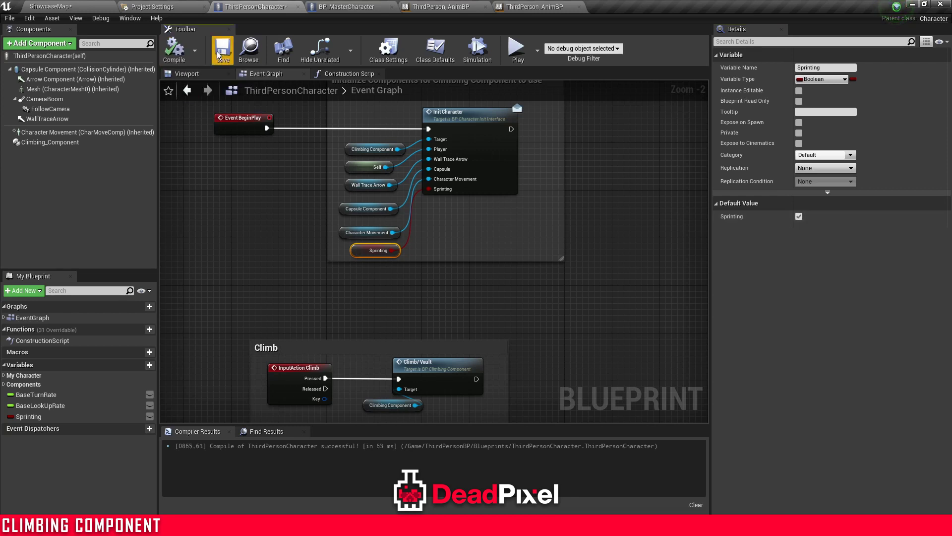
{"action": "left_click", "coordinate": [50, 7]}
Play-test climbing the tall block and vaulting onto the black block, then end the session
{"action": "left_click", "coordinate": [680, 40]}
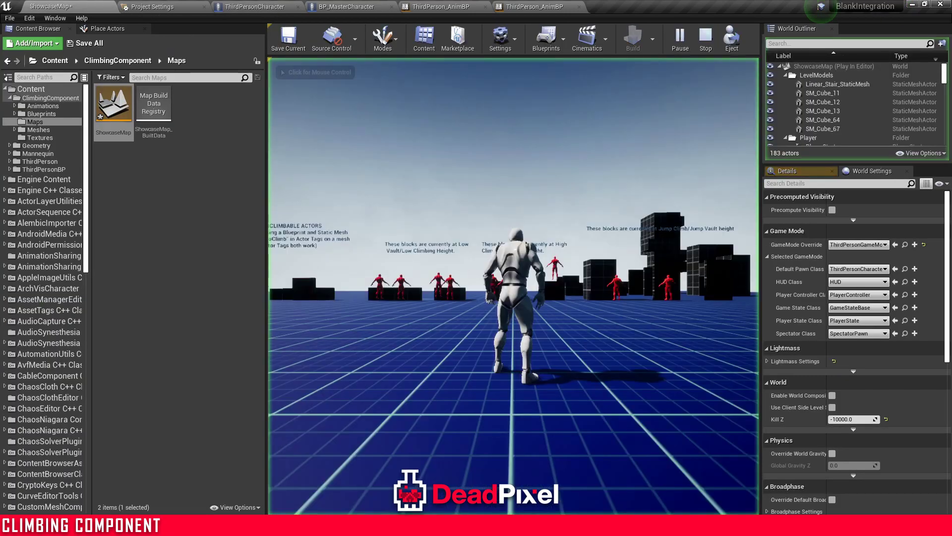
{"action": "key", "text": "w"}
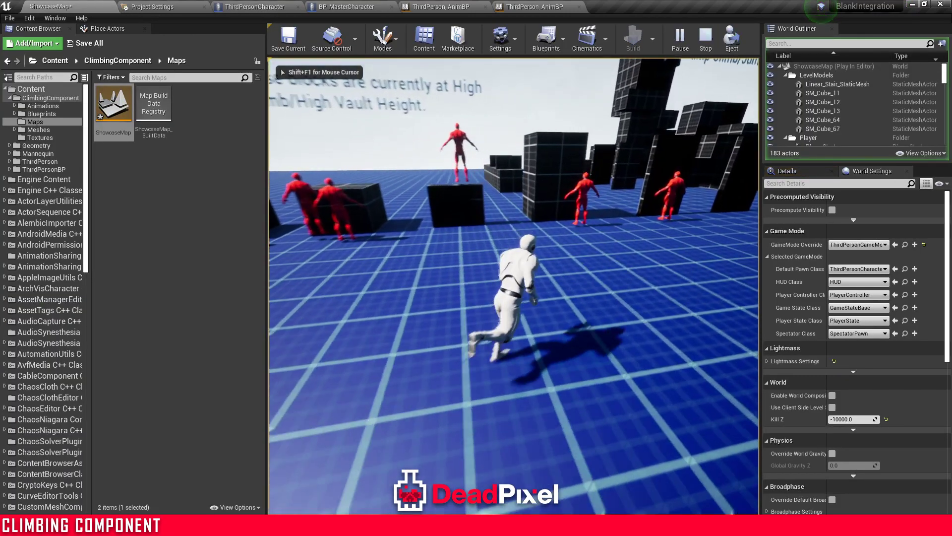
{"action": "key", "text": "space"}
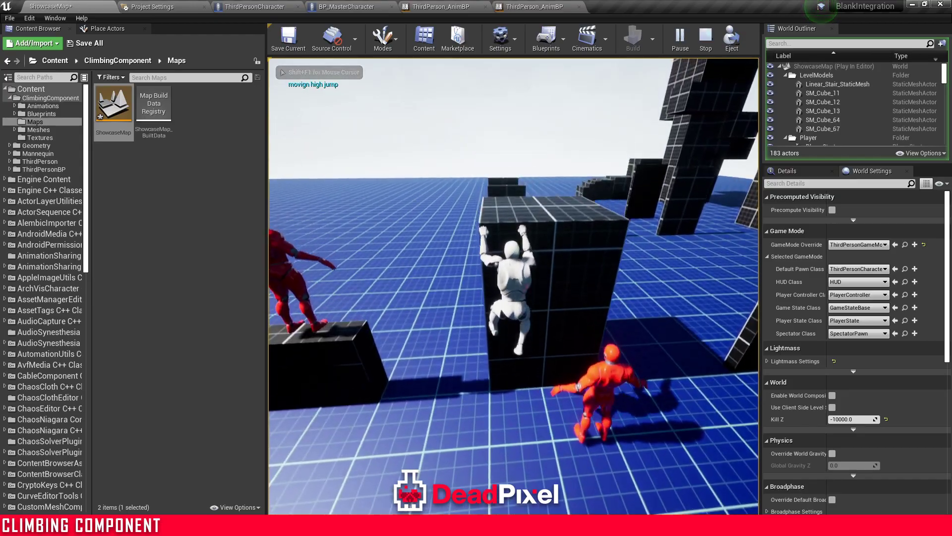
{"action": "key", "text": "w"}
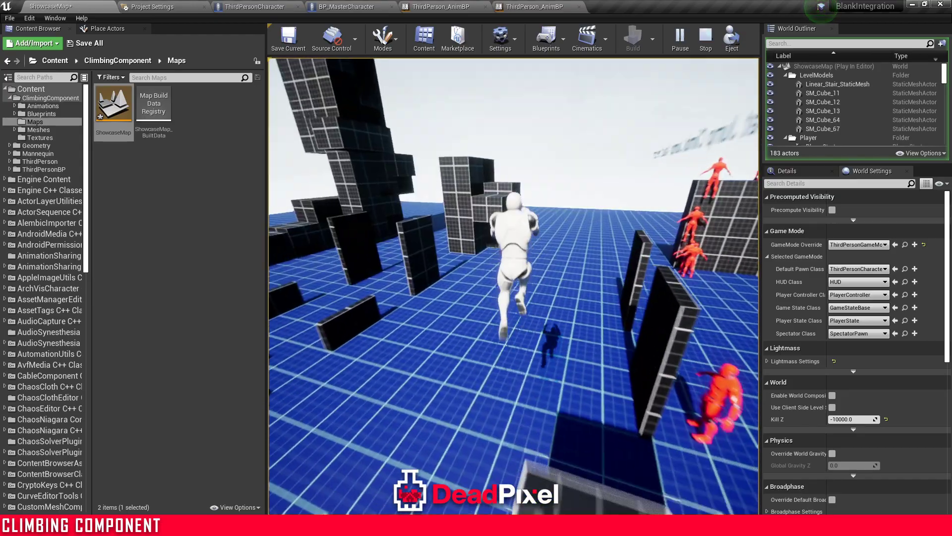
{"action": "key", "text": "space"}
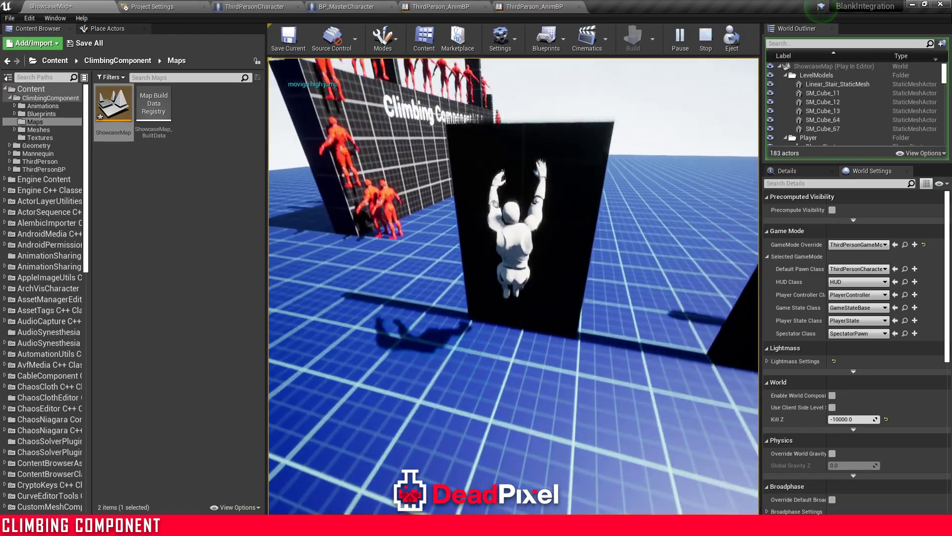
{"action": "key", "text": "w"}
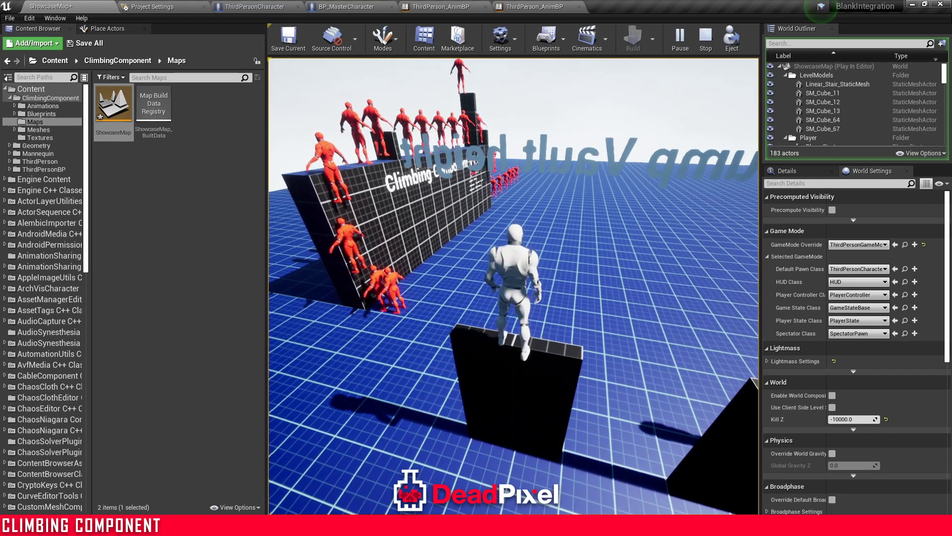
{"action": "key", "text": "shift+F1"}
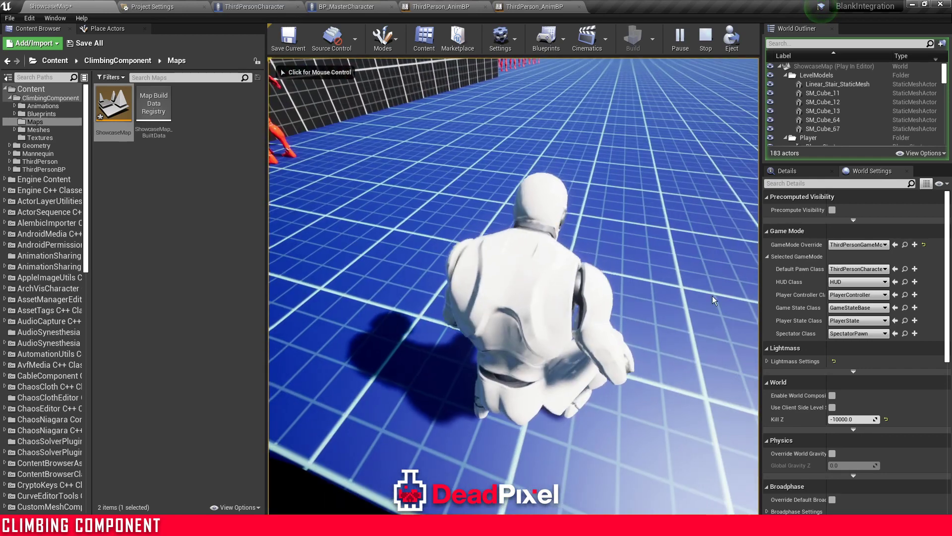
{"action": "key", "text": "Escape"}
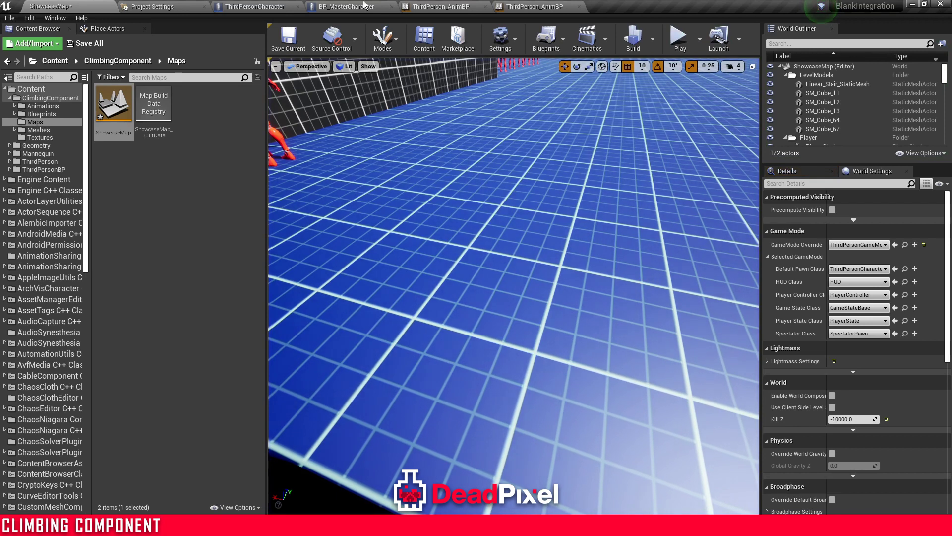
In BP_MasterCharacter's On Landed collapsed graph, select Event On Landed with its Landed call
{"action": "left_click", "coordinate": [346, 8]}
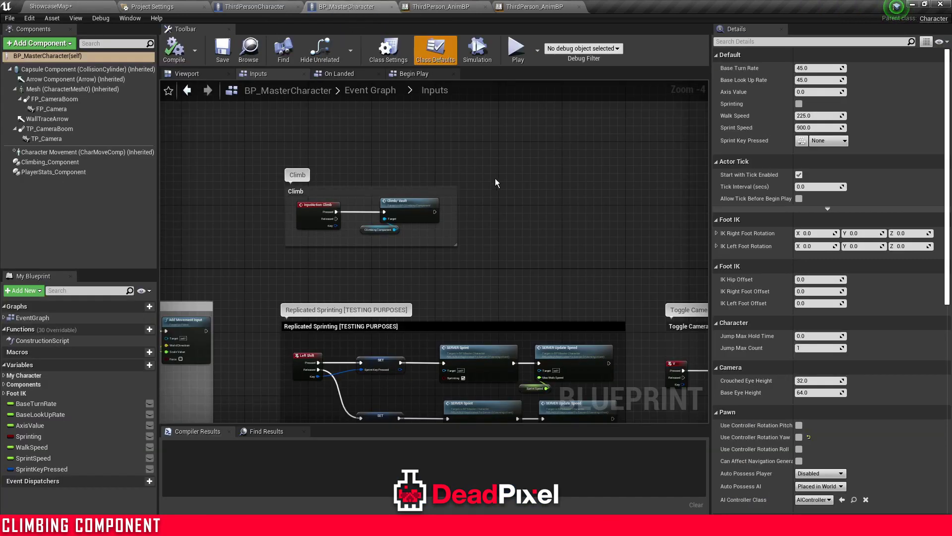
{"action": "right_click_drag", "start_coordinate": [524, 253], "coordinate": [466, 200]}
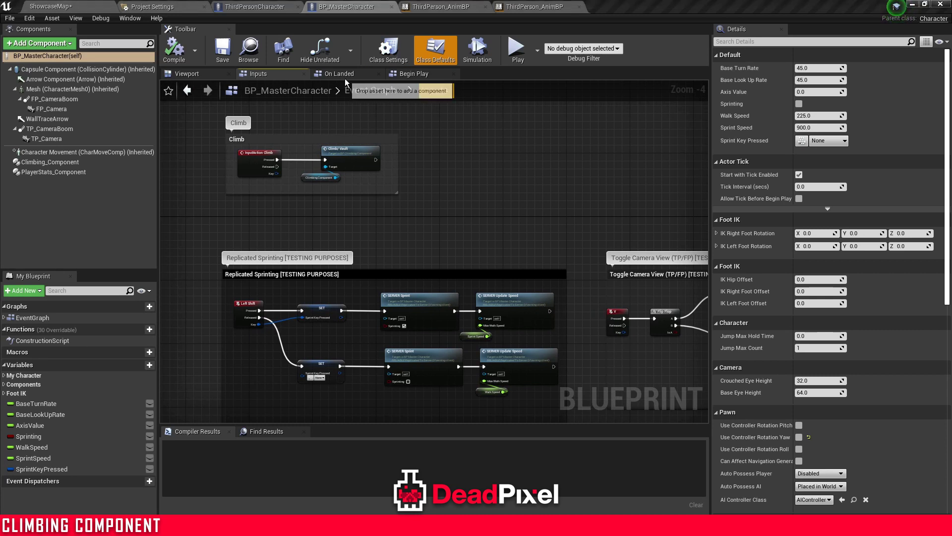
{"action": "left_click", "coordinate": [377, 89]}
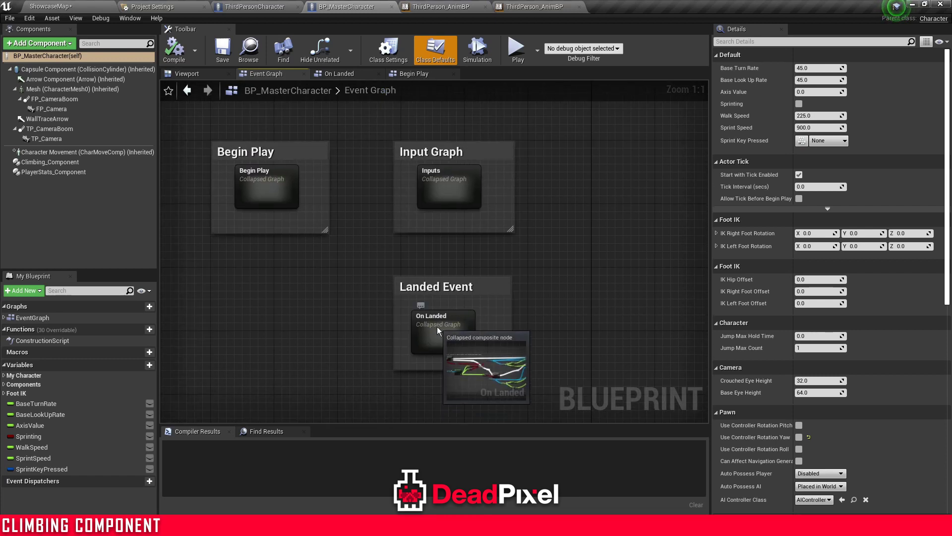
{"action": "double_click", "coordinate": [437, 321]}
{"action": "scroll", "coordinate": [368, 292], "scroll_direction": "up", "scroll_amount": 5}
{"action": "left_click_drag", "start_coordinate": [231, 169], "coordinate": [347, 309]}
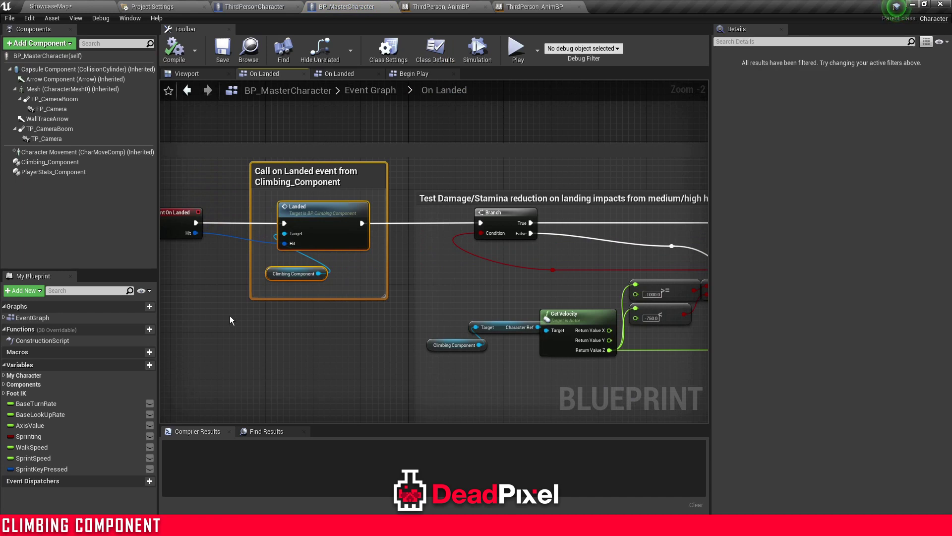
{"action": "right_click_drag", "start_coordinate": [230, 315], "coordinate": [314, 324]}
{"action": "left_click_drag", "start_coordinate": [252, 190], "coordinate": [431, 337]}
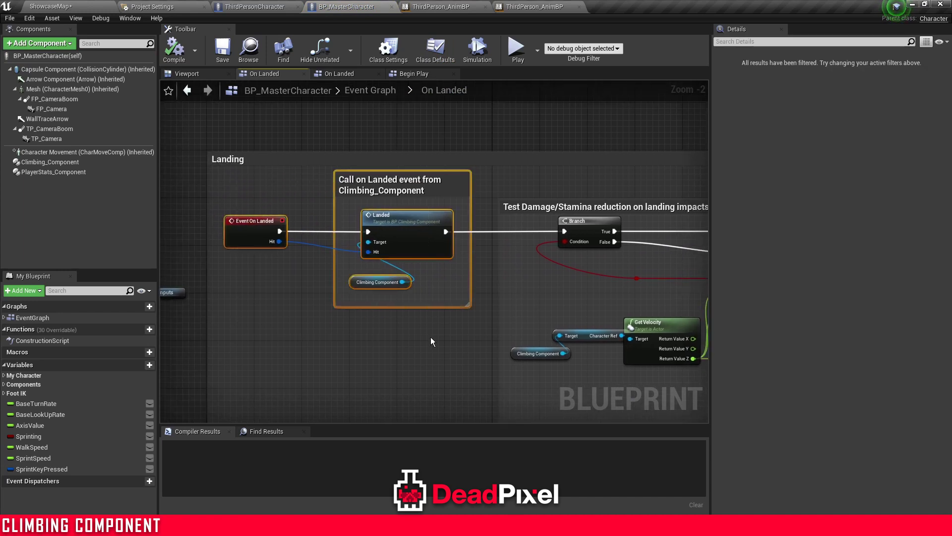
Paste the On Landed nodes into ThirdPersonCharacter's Event Graph, then compile and save
{"action": "left_click", "coordinate": [252, 8]}
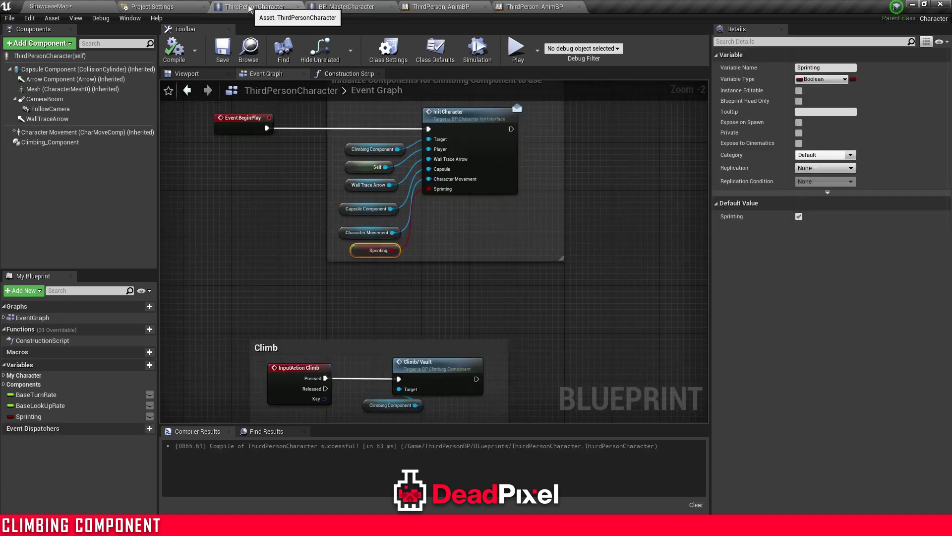
{"action": "scroll", "coordinate": [311, 232], "scroll_direction": "down", "scroll_amount": 3}
{"action": "left_click", "coordinate": [397, 217]}
{"action": "key", "text": "ctrl+v"}
{"action": "scroll", "coordinate": [425, 207], "scroll_direction": "up", "scroll_amount": 2}
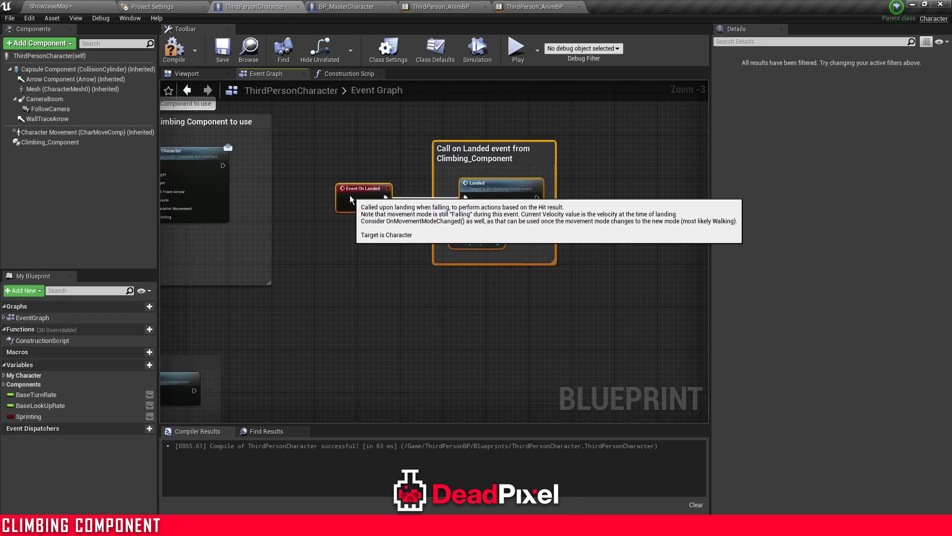
{"action": "left_click", "coordinate": [355, 166]}
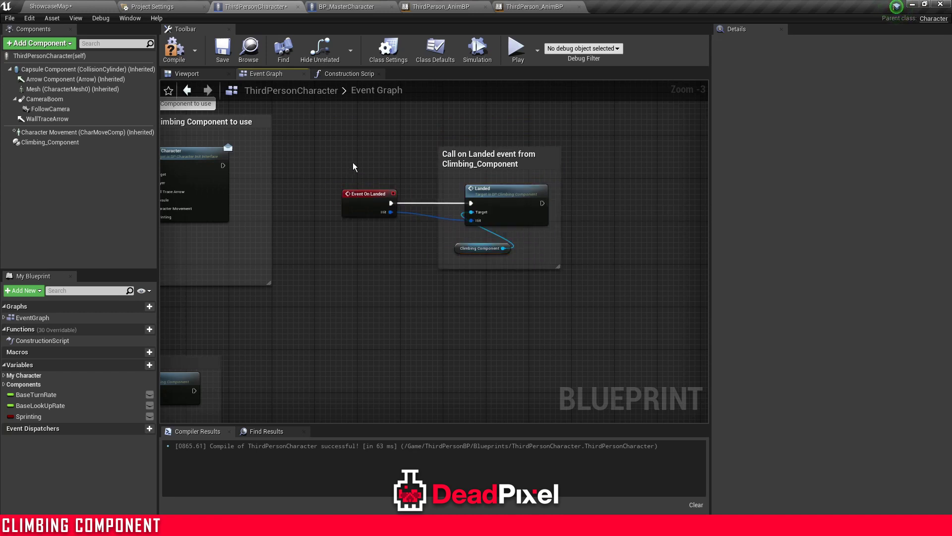
{"action": "left_click", "coordinate": [173, 50]}
{"action": "left_click", "coordinate": [223, 50]}
Go back to BP_MasterCharacter's On Landed graph and look over the rest of it
{"action": "left_click", "coordinate": [346, 7]}
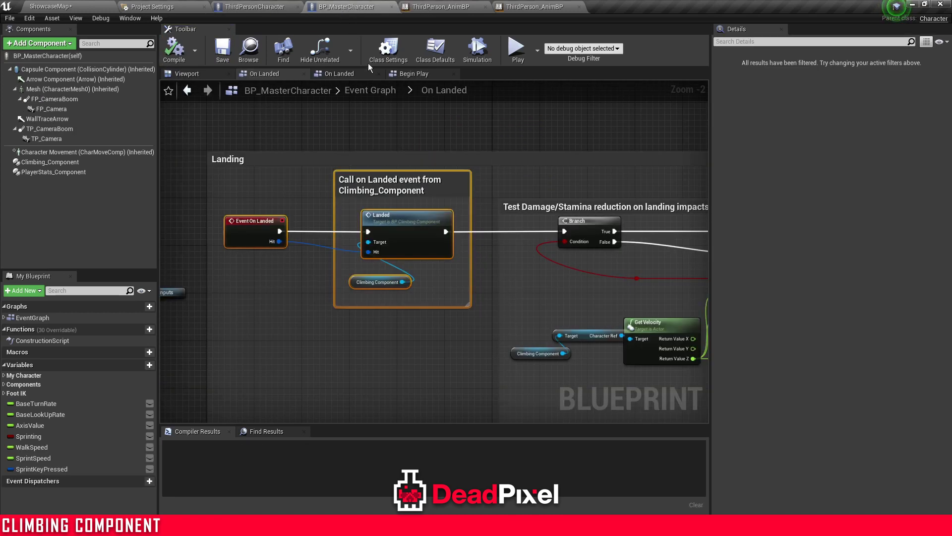
{"action": "scroll", "coordinate": [296, 169], "scroll_direction": "up", "scroll_amount": 2}
{"action": "scroll", "coordinate": [345, 187], "scroll_direction": "down", "scroll_amount": 8}
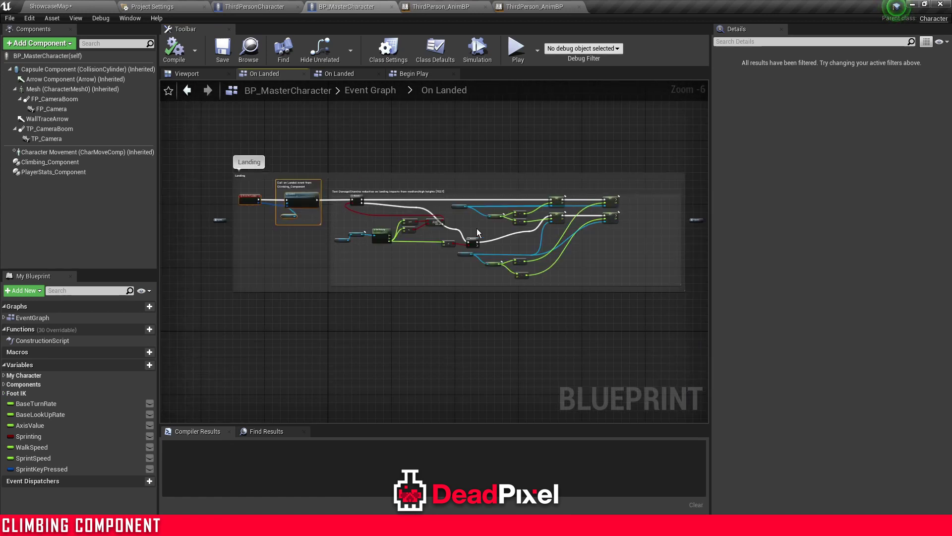
{"action": "scroll", "coordinate": [520, 233], "scroll_direction": "up", "scroll_amount": 7}
{"action": "scroll", "coordinate": [418, 220], "scroll_direction": "down", "scroll_amount": 2}
{"action": "right_click_drag", "start_coordinate": [299, 207], "coordinate": [333, 220]}
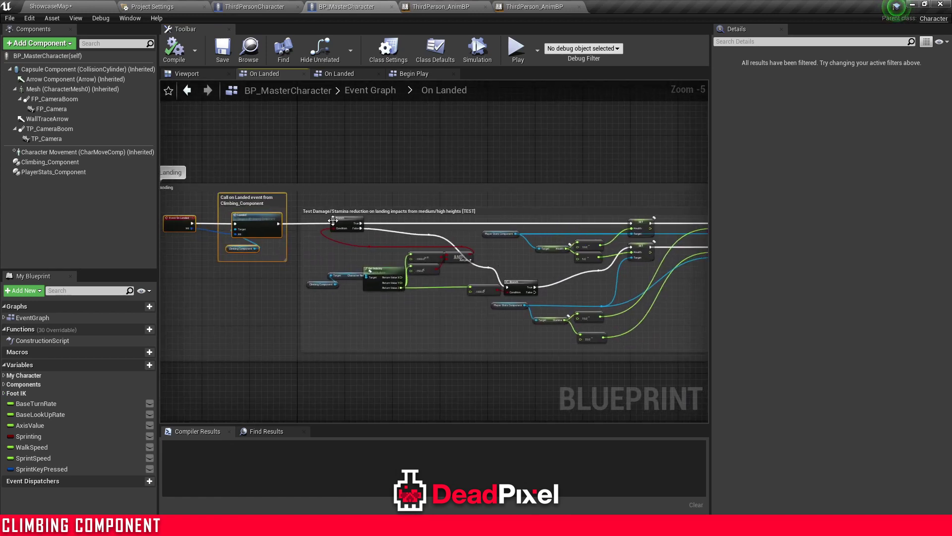